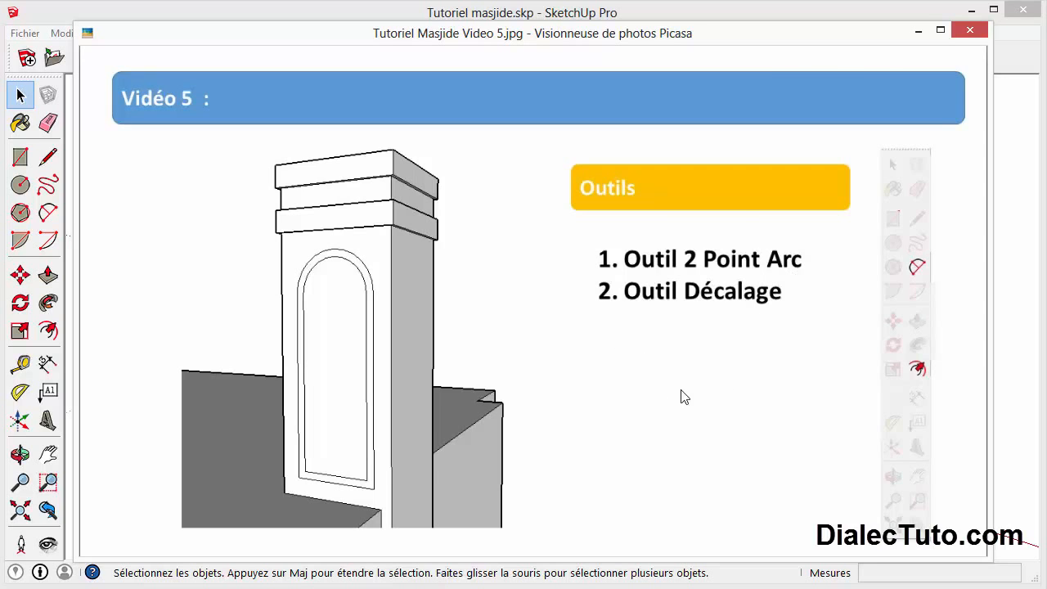
Step: Return to SketchUp, make explication the active layer, and show the Calques toolbar as a floating bar in the drawing area
left_click(918, 30)
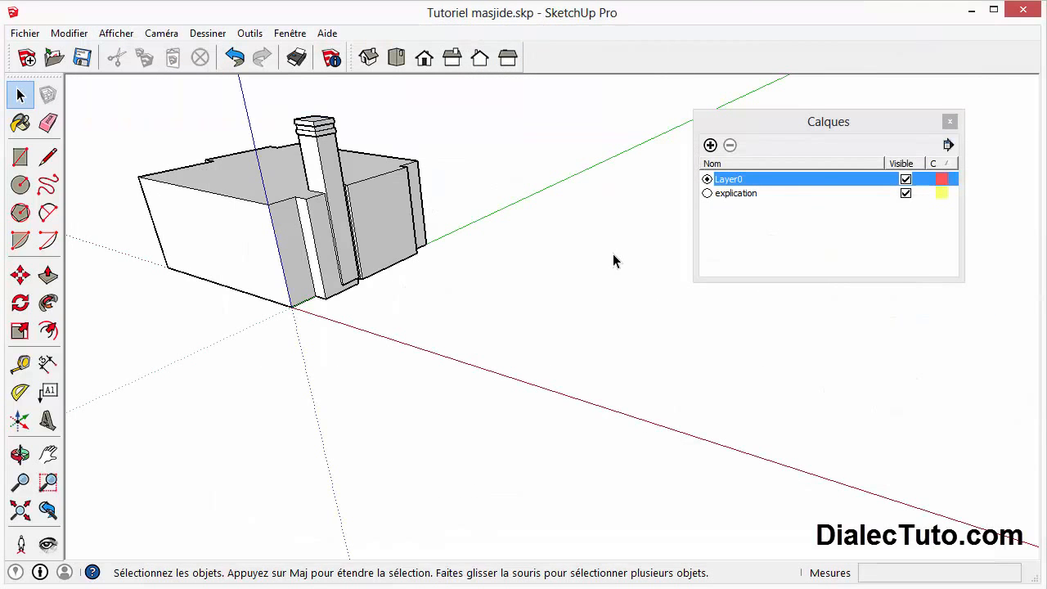
left_click(707, 194)
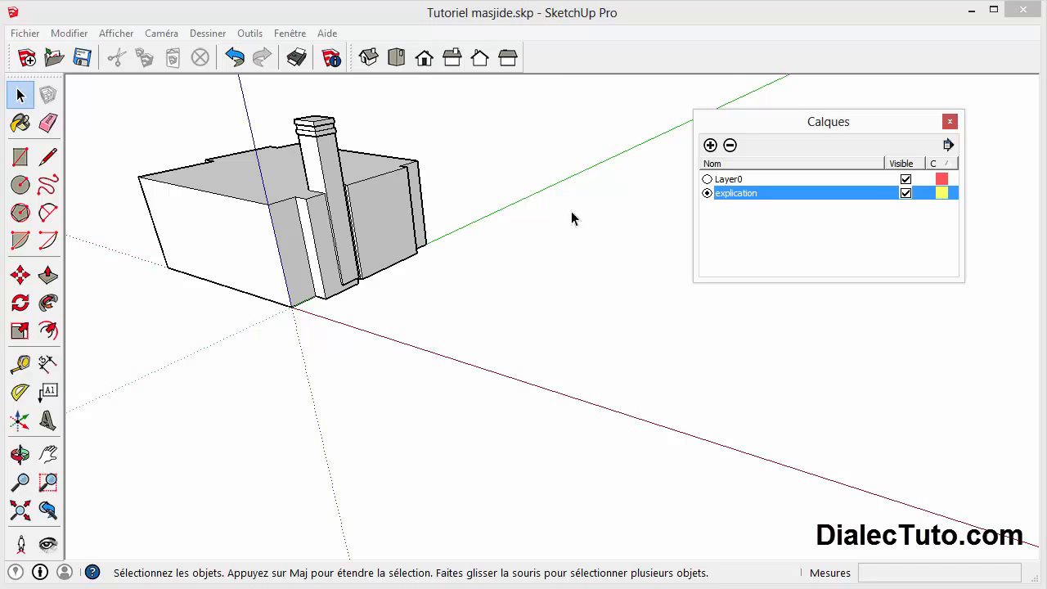
right_click(613, 55)
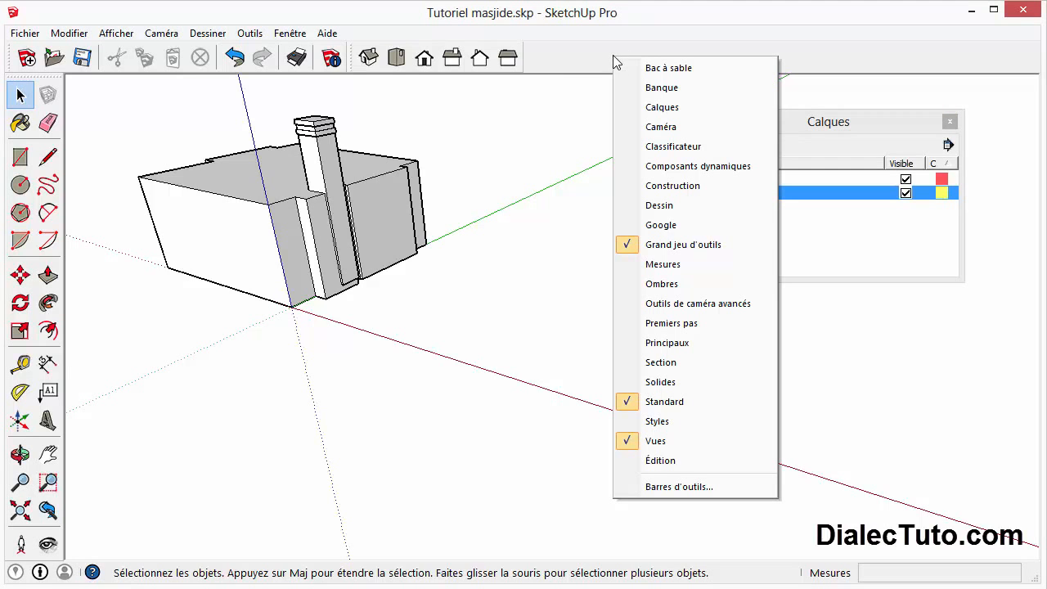
left_click(662, 110)
left_click_drag(493, 172, 576, 231)
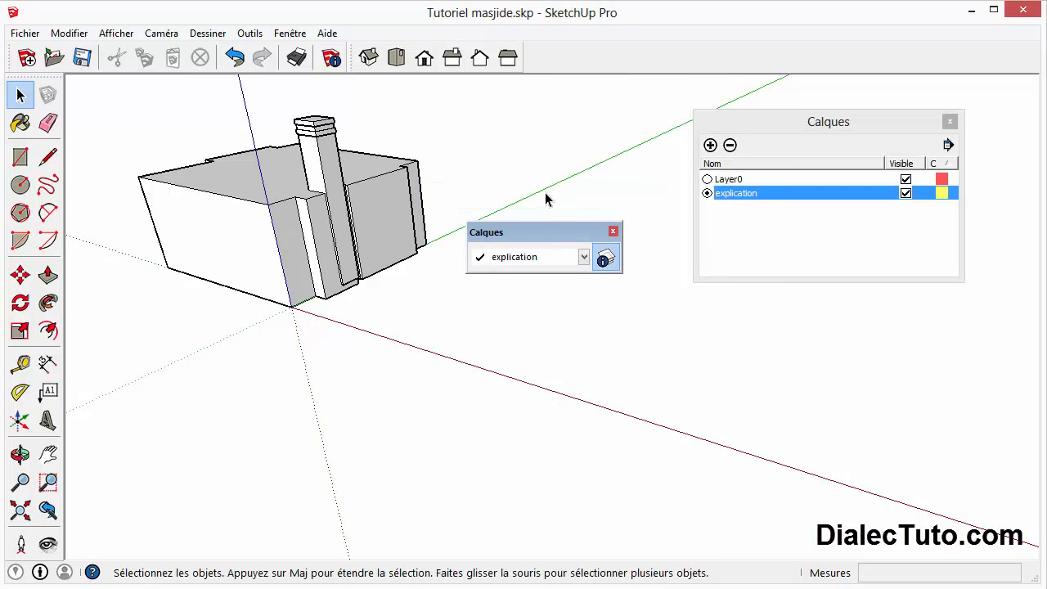
Step: Switch the current layer to Layer0 and back to explication using the Calques toolbar
left_click(549, 258)
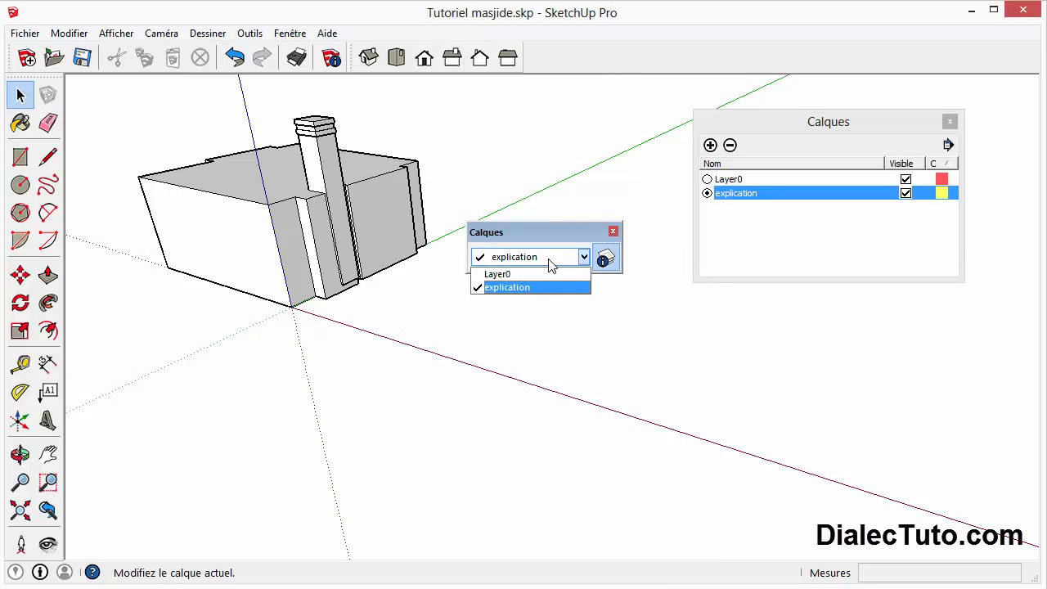
left_click(500, 275)
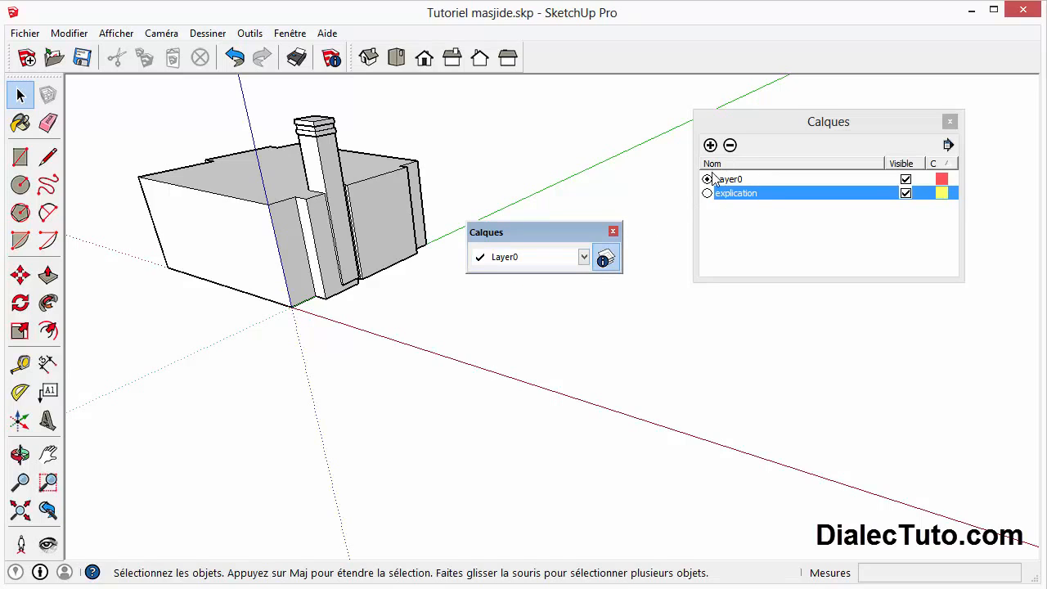
left_click(582, 257)
left_click(501, 288)
Step: Hide the layer manager window and dock the Calques toolbar beside the Vues toolbar
left_click(606, 257)
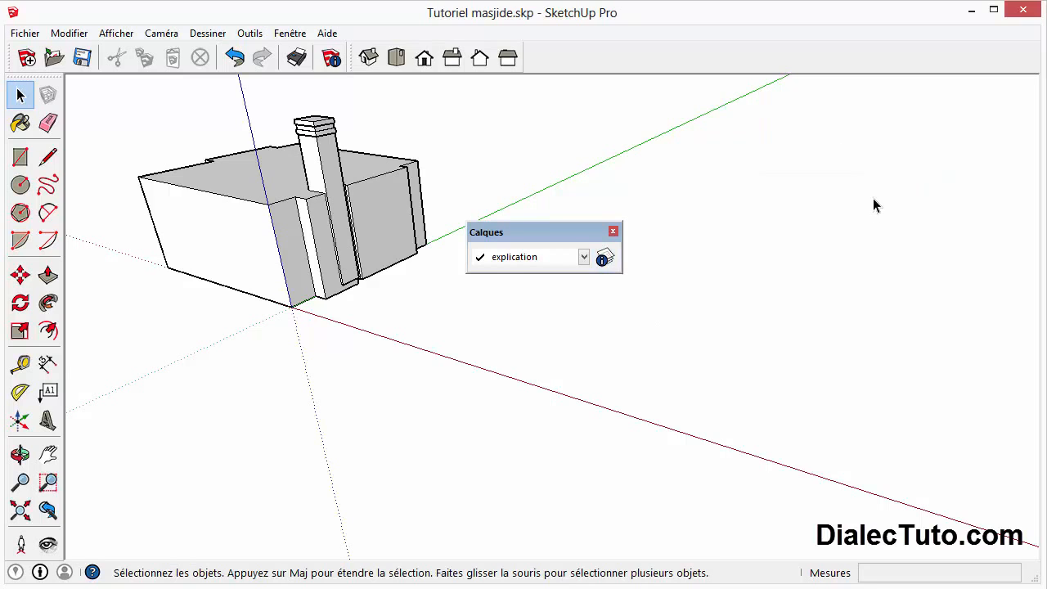
left_click(605, 258)
left_click(606, 258)
left_click_drag(521, 233, 570, 52)
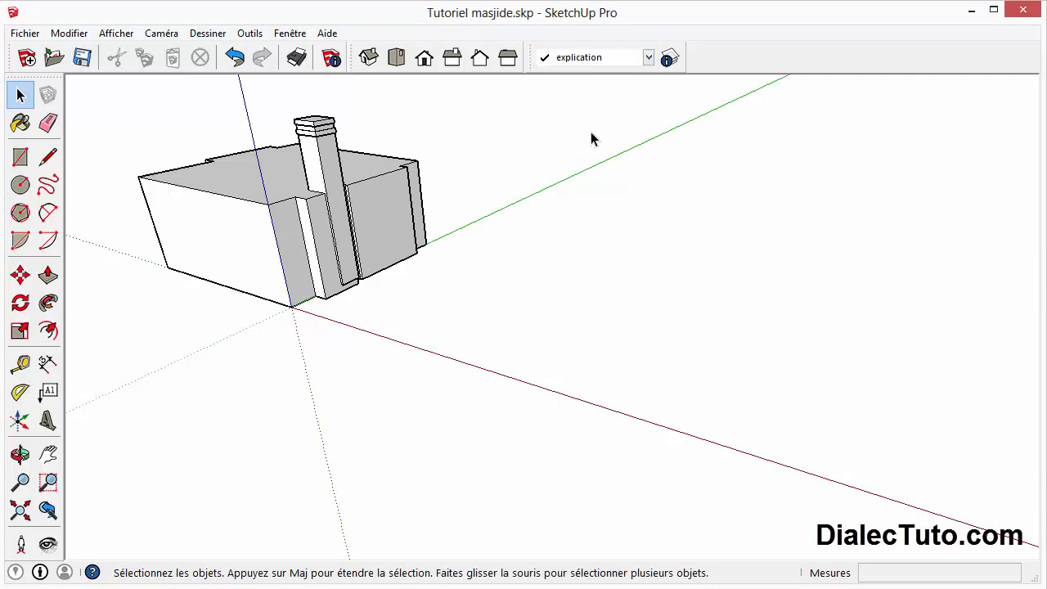
Step: Consult the tool list in the picture Tutoriel Masjide Video 5.jpg and return to SketchUp
key("alt+Tab")
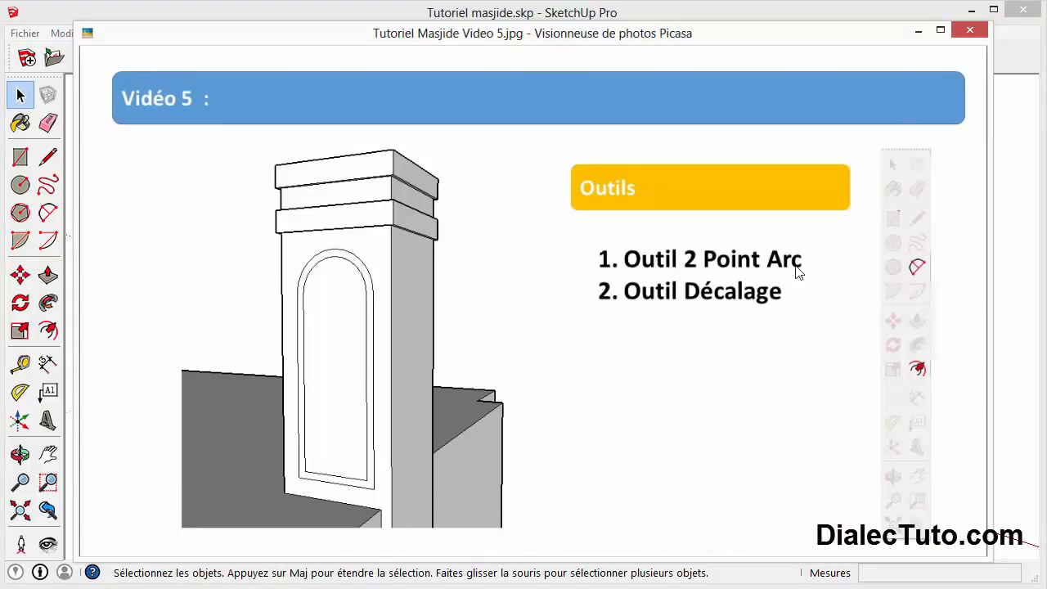
left_click(918, 32)
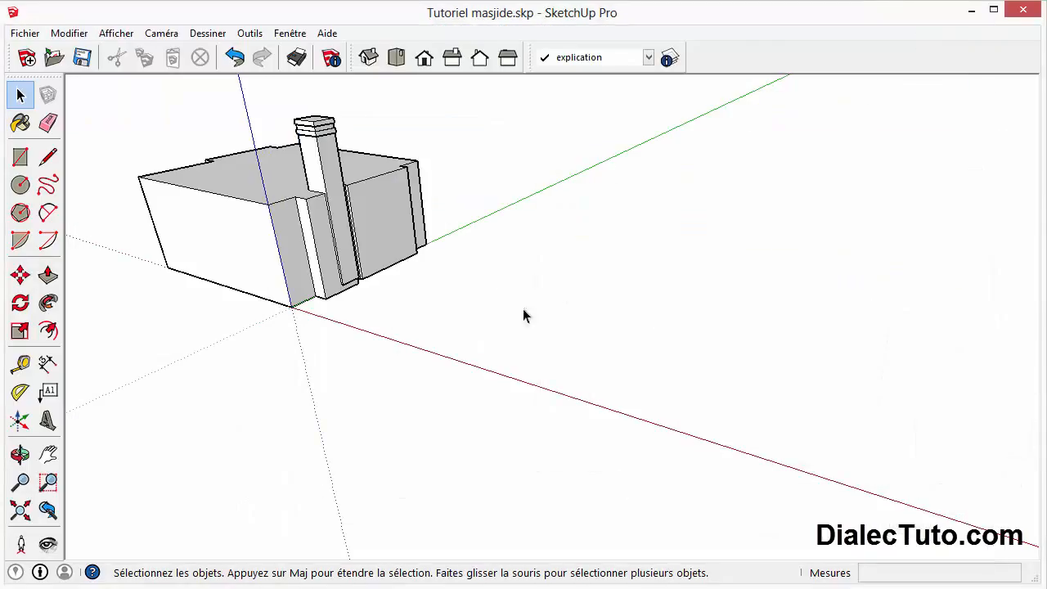
Step: Draw a 400 by 400 cm square on the ground, starting on the red axis away from the building
left_click(22, 159)
left_click(465, 362)
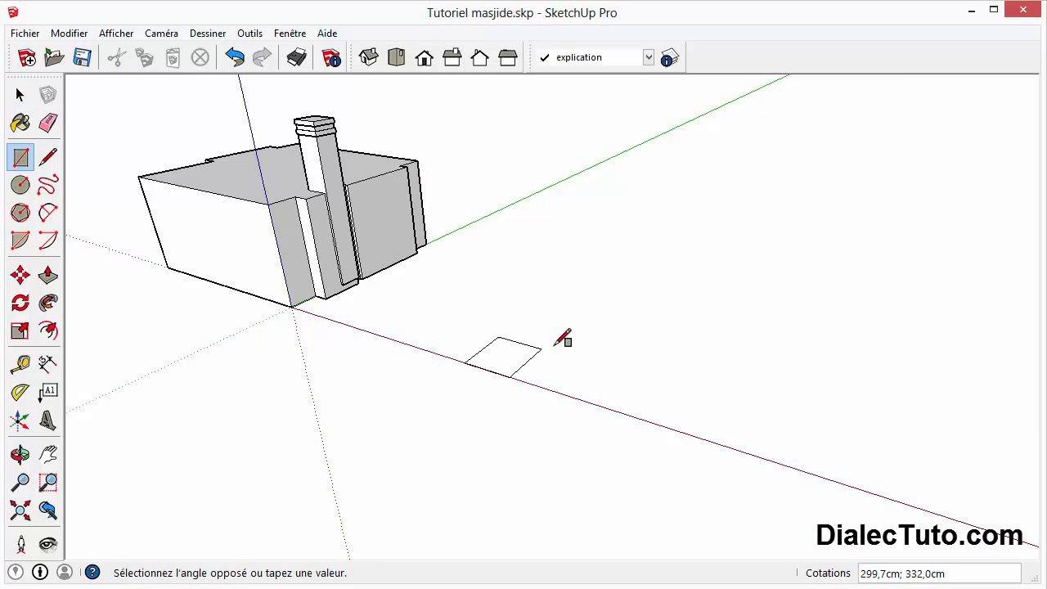
type("400")
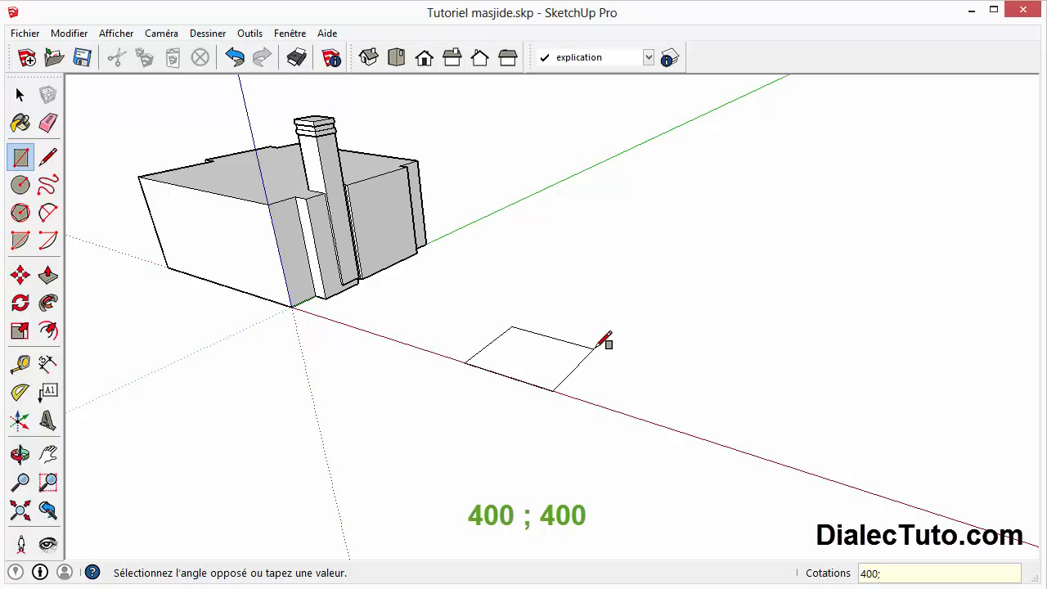
type(";400")
key("Return")
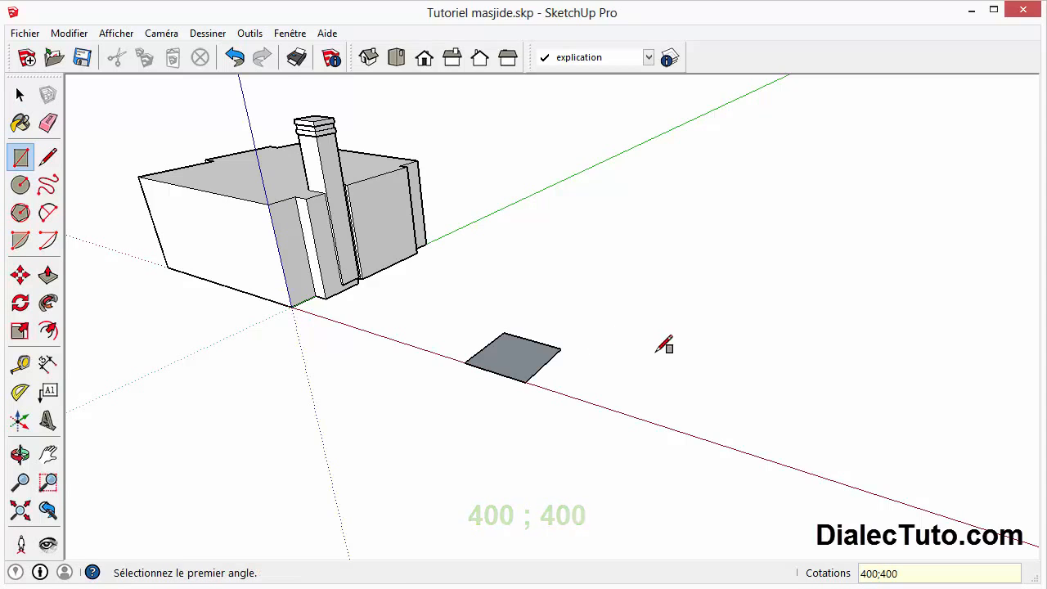
Step: Extrude the square upward with Push/Pull into a block about 738.6 cm high
left_click(48, 276)
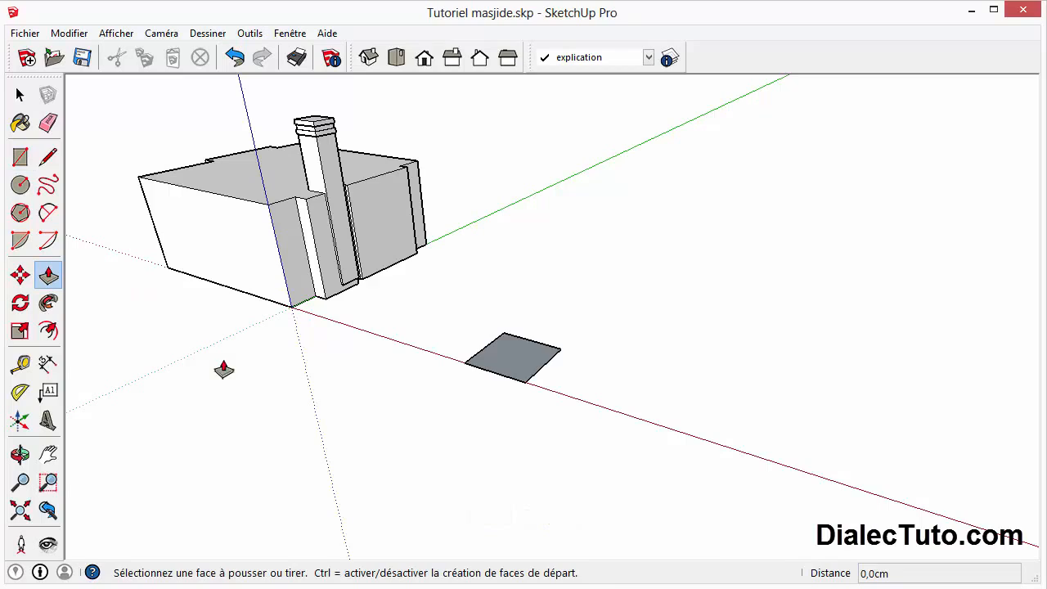
left_click(509, 363)
left_click(498, 243)
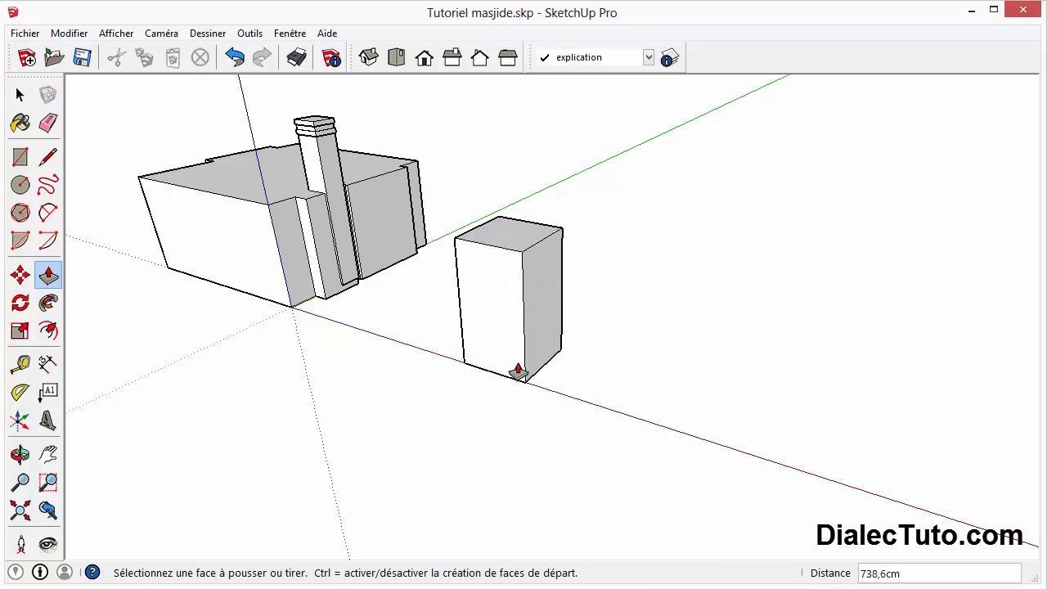
Step: Draw a 2 Point Arc across the block's front face between its two vertical edges, bulging upward about 135 cm
middle_click_drag(500, 329, 449, 353)
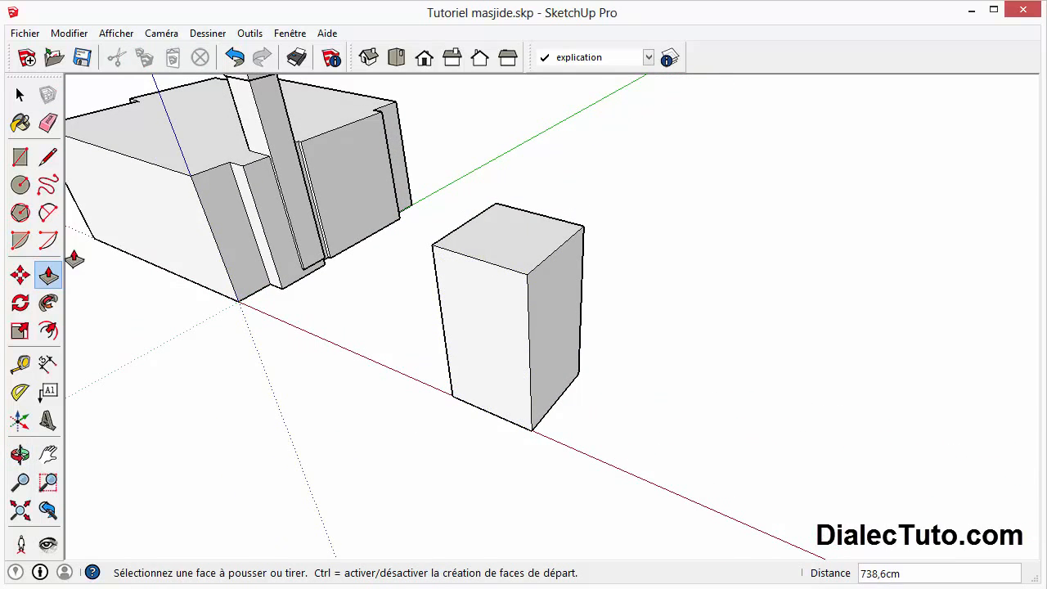
left_click(48, 212)
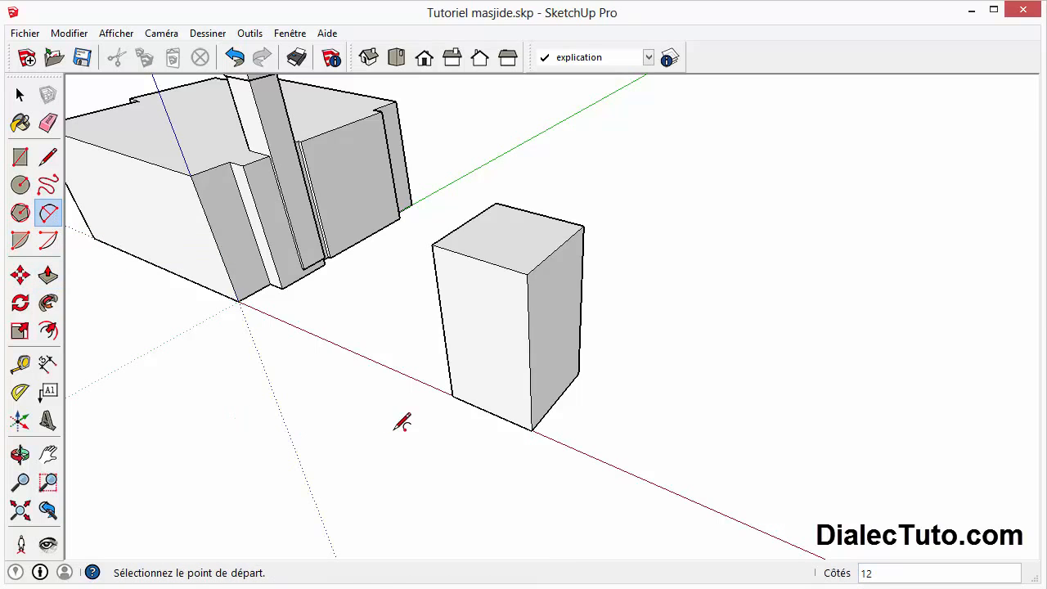
left_click(440, 309)
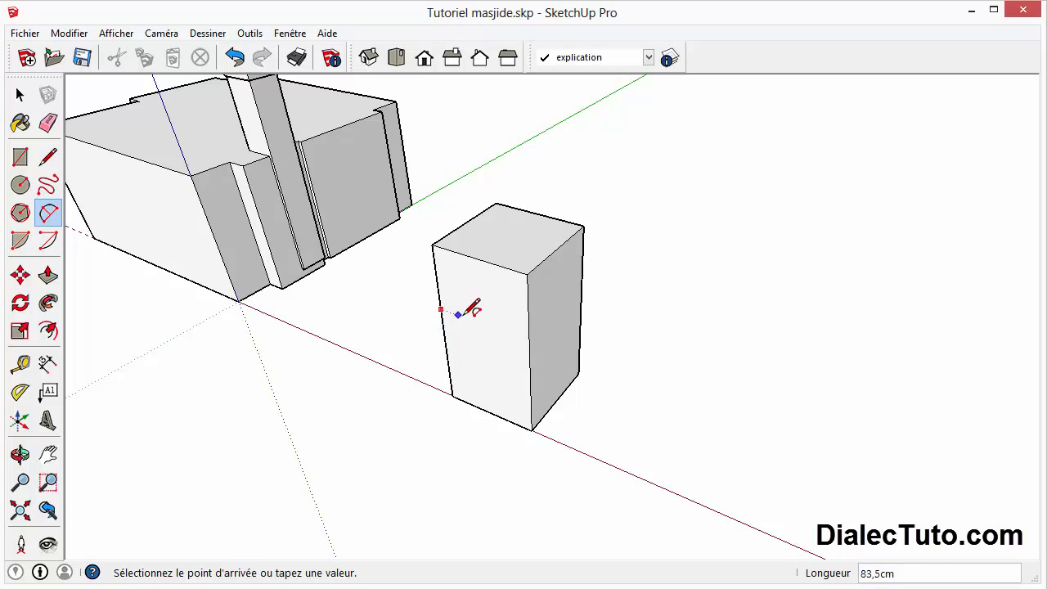
left_click(530, 341)
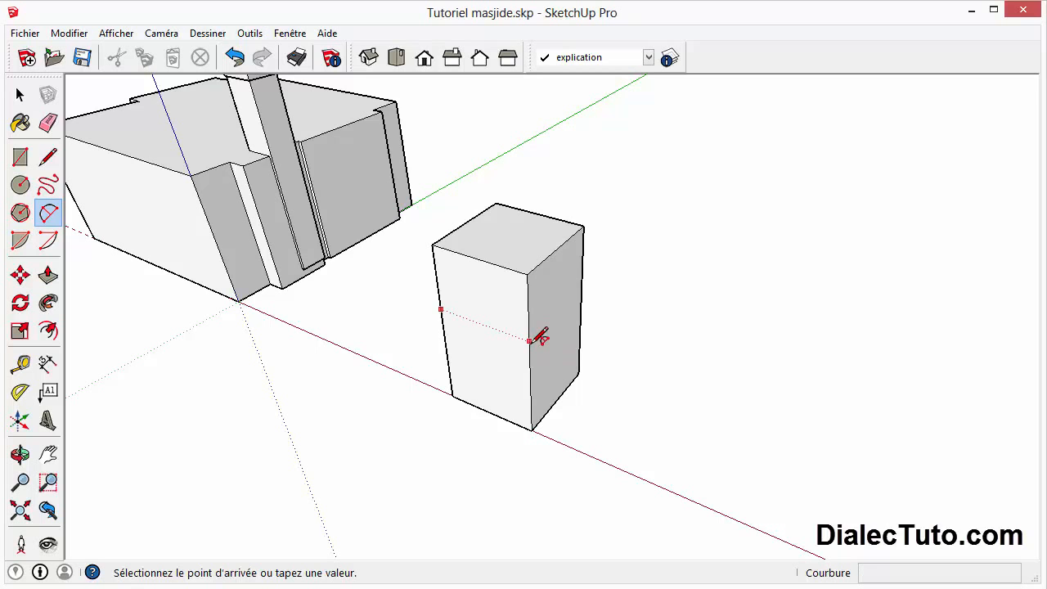
middle_click_drag(530, 340, 528, 260)
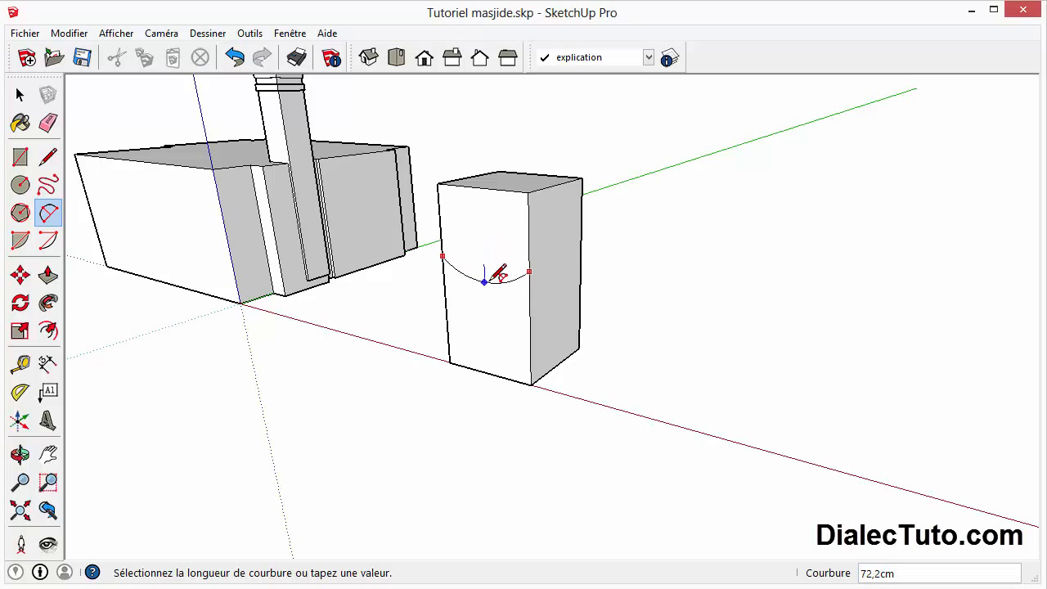
left_click(496, 220)
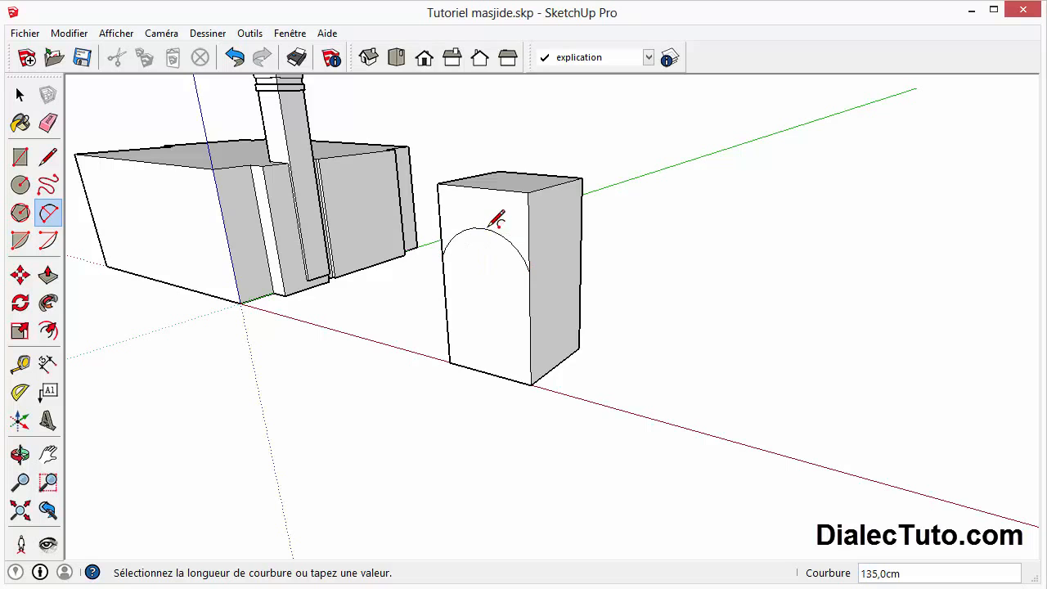
Step: Push the front face area above the arc back 400 cm through the block to give it a rounded top
mouse_move(420, 286)
middle_mouse_down()
mouse_move(572, 278)
mouse_move(692, 303)
middle_mouse_up()
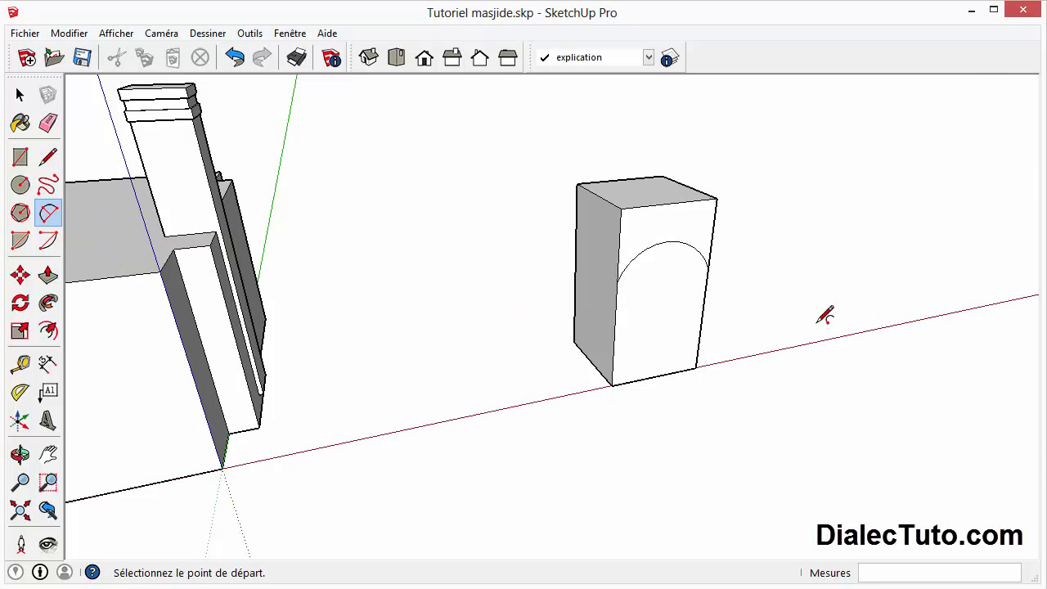
middle_click_drag(822, 310, 449, 313)
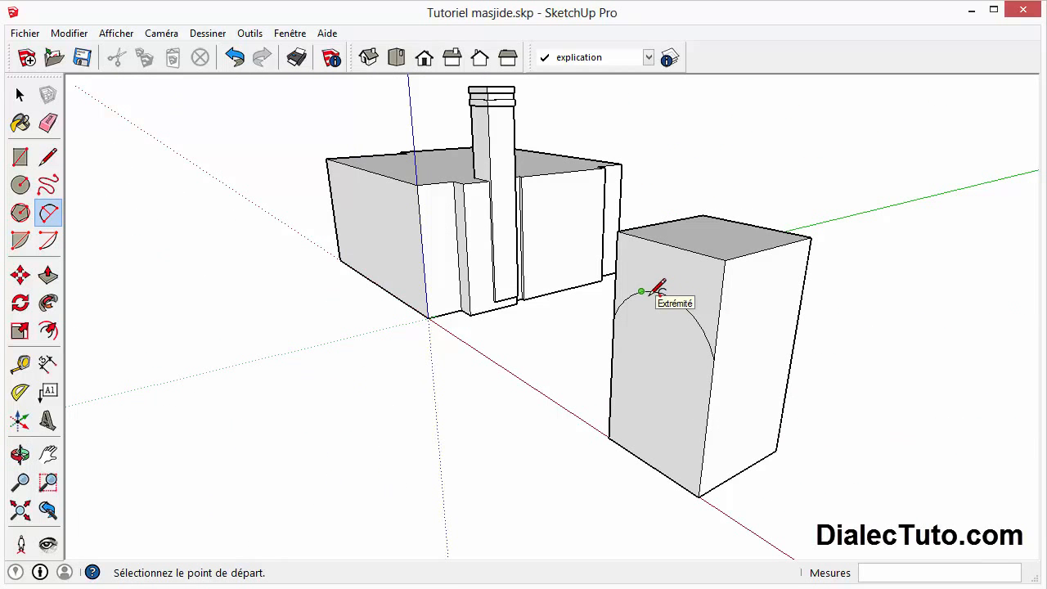
left_click(48, 275)
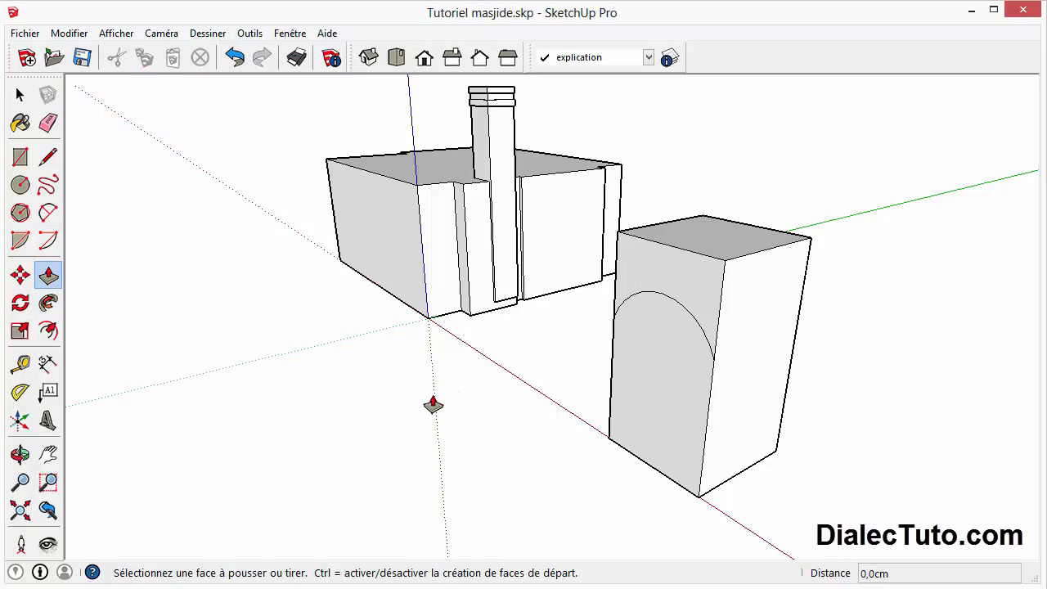
left_click(659, 281)
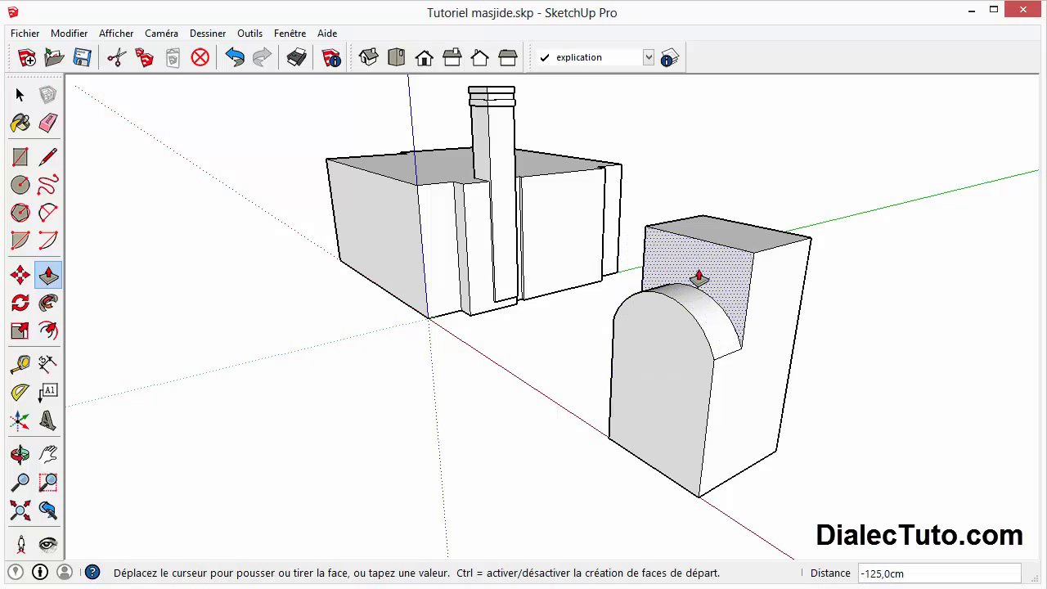
left_click(818, 270)
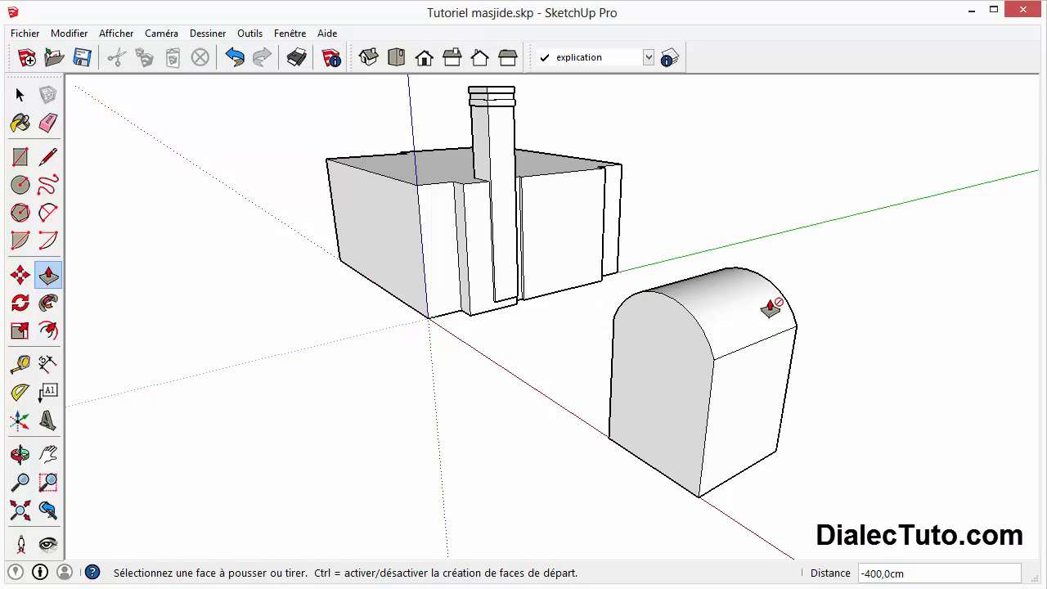
Step: Undo the push through the block and the arc on its front face
left_click(235, 58)
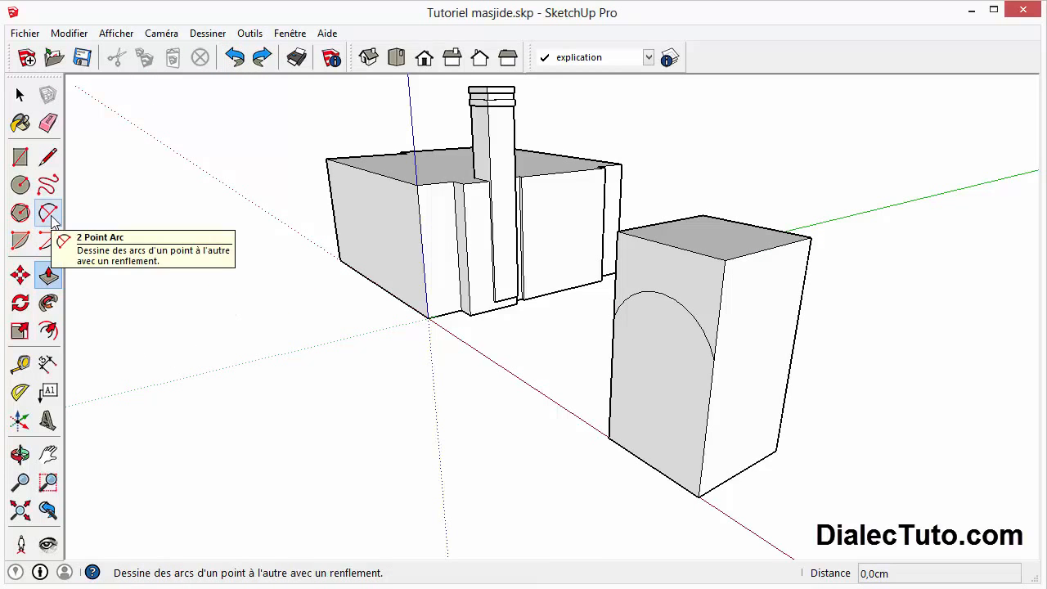
left_click(235, 58)
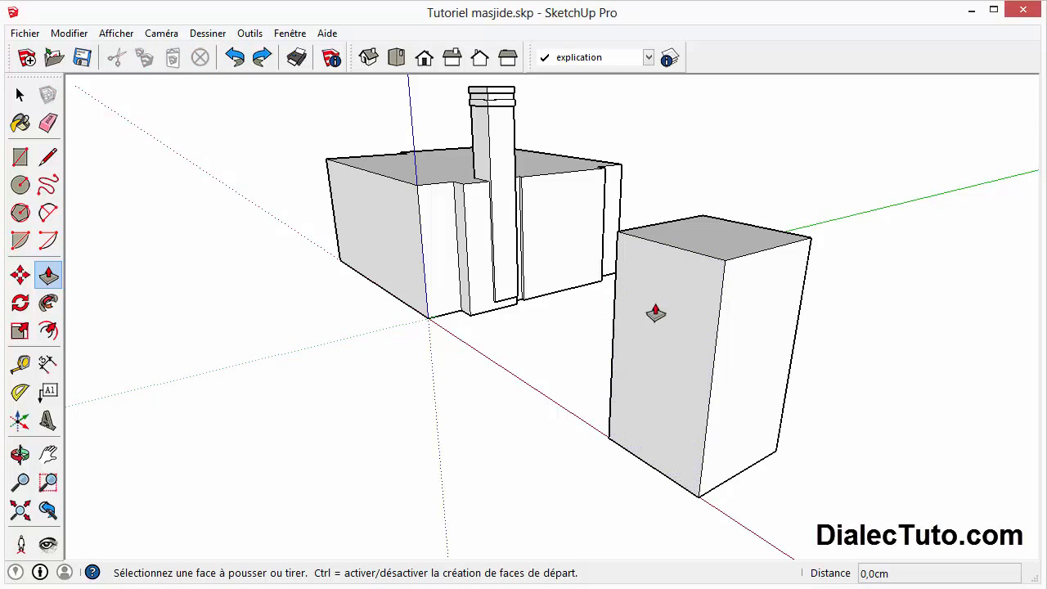
Step: Draw a 2 Point Arc from the top to the bottom of the block's front vertical edge, bulging outward along the red axis about 173 cm
left_click(49, 213)
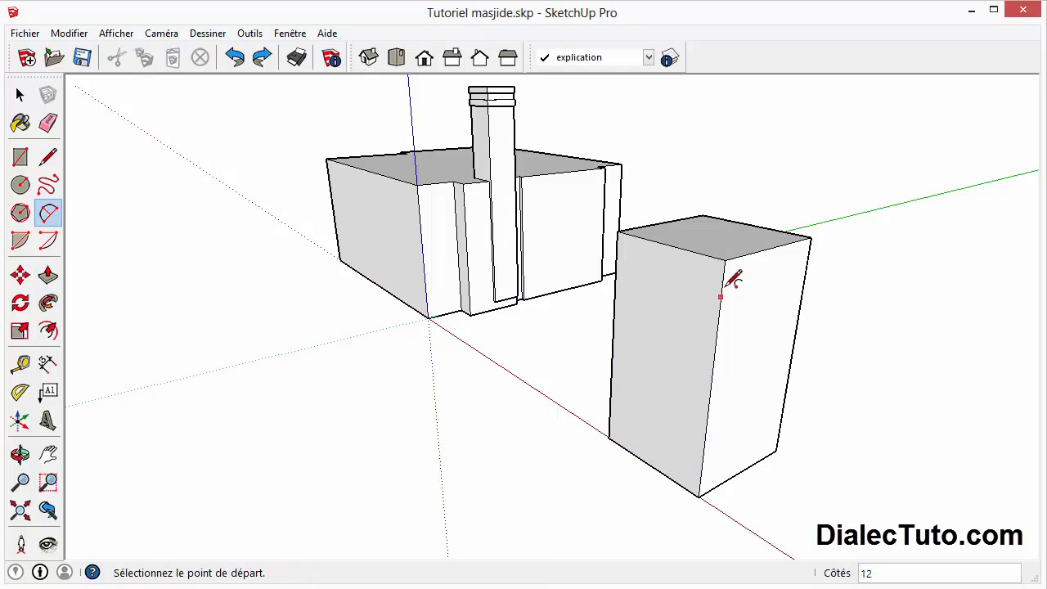
left_click(724, 260)
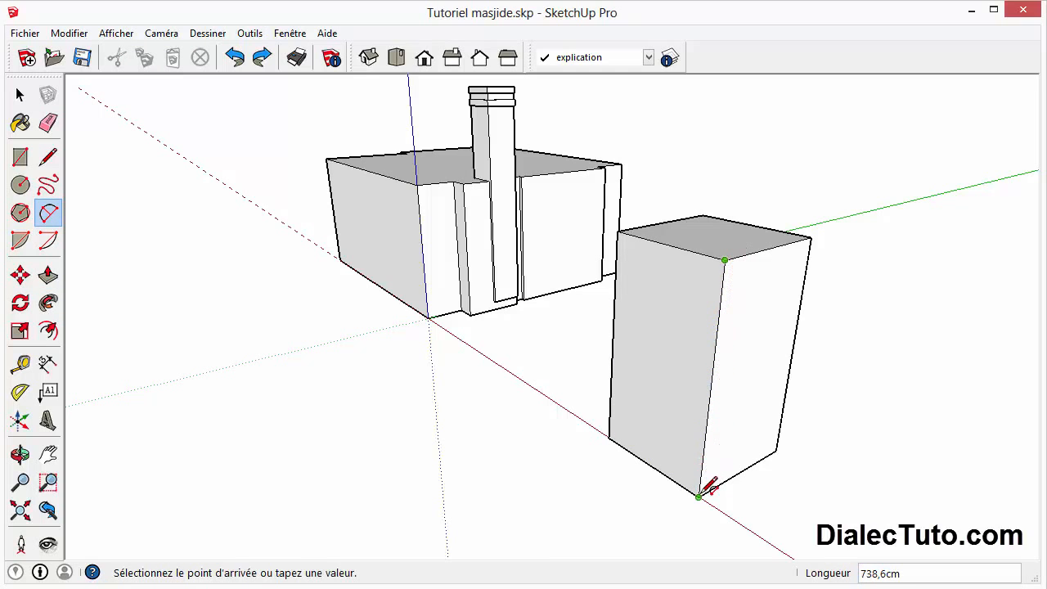
scroll(700, 494, "down", 1)
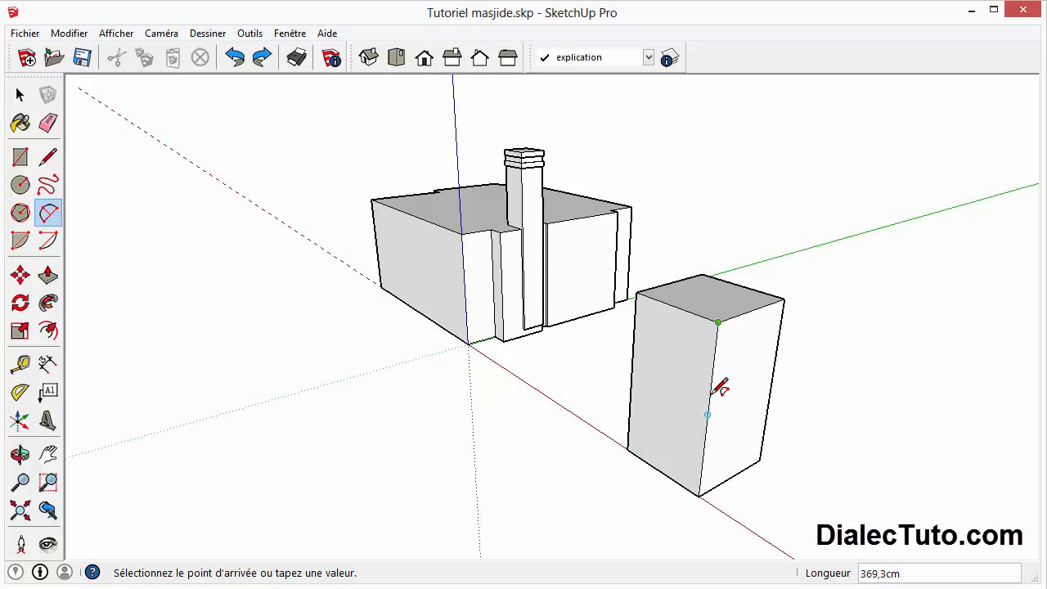
left_click(700, 494)
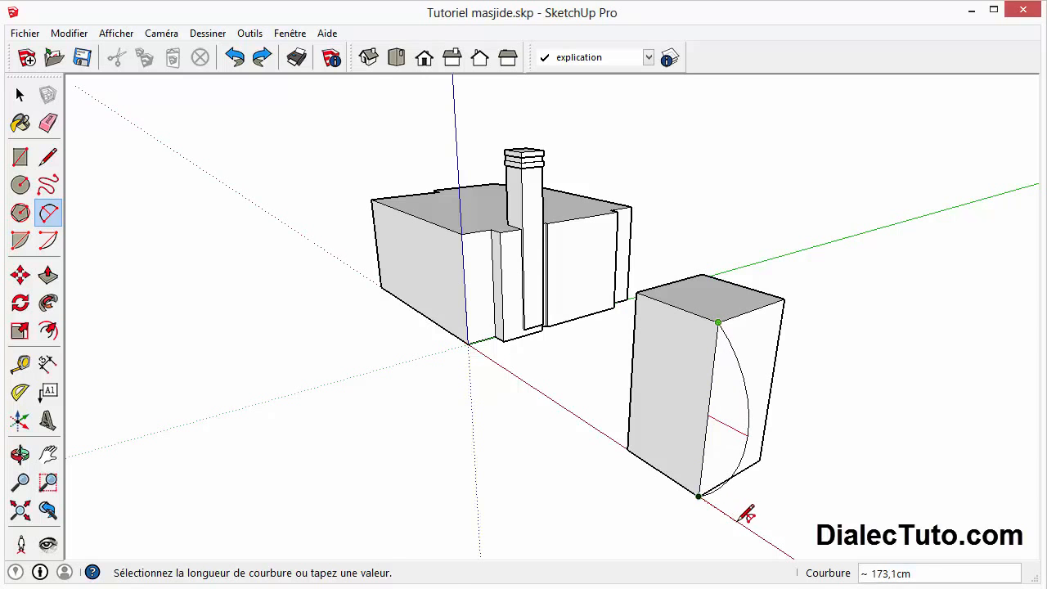
left_click(746, 514)
Step: Push the half-round face beside the block's front edge back 400 cm to match the block's full depth
key("o")
left_click_drag(869, 444, 848, 439)
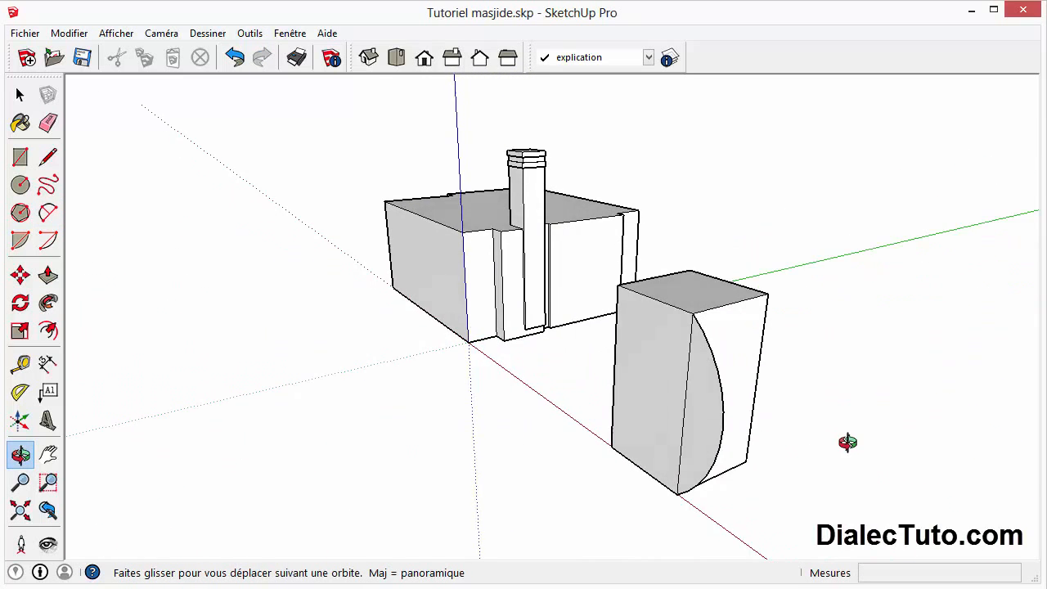
key("a")
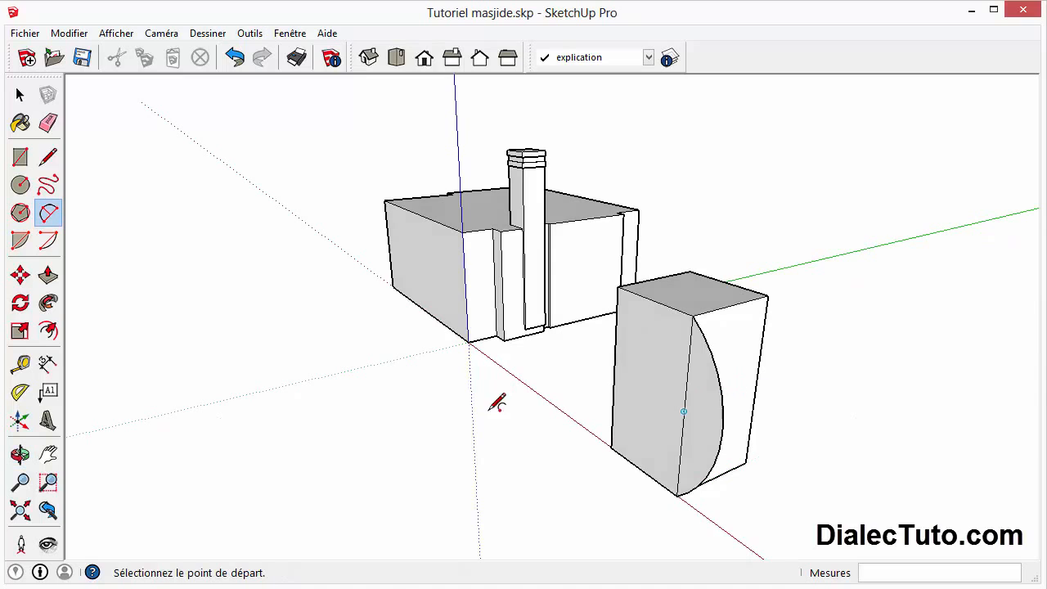
left_click(48, 277)
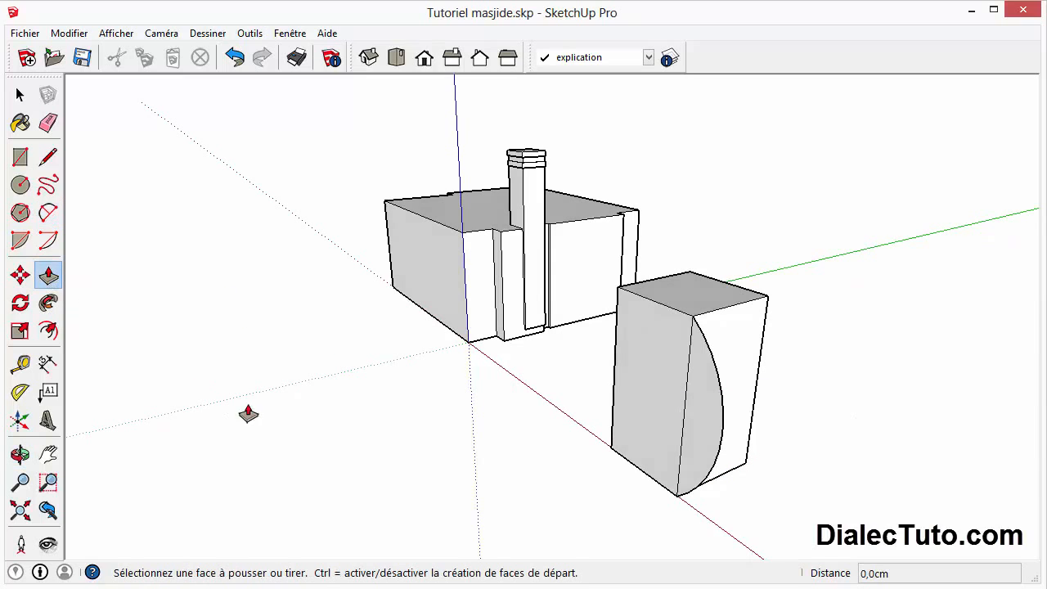
left_click(708, 427)
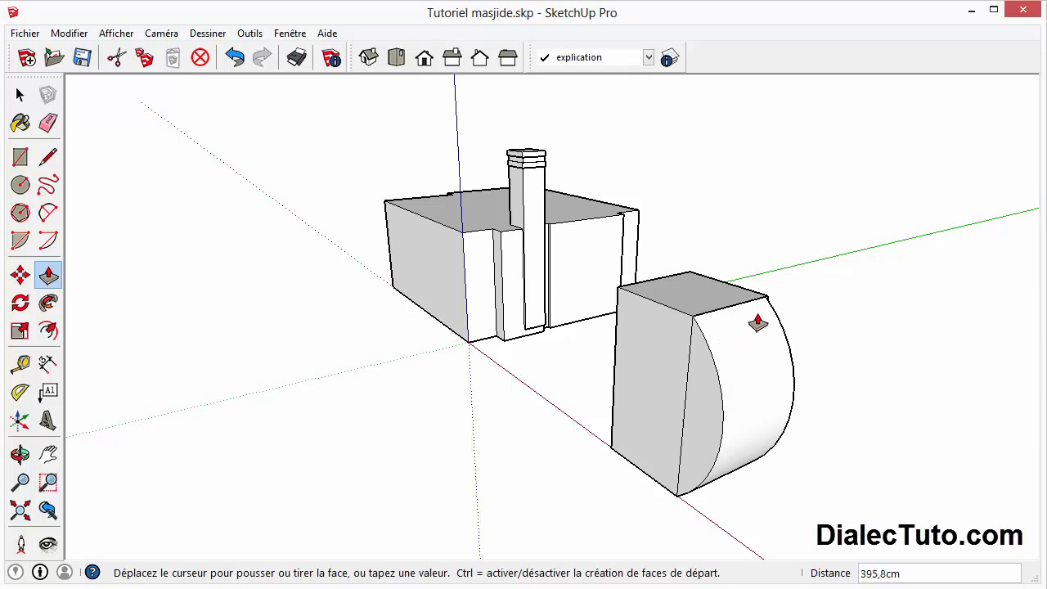
left_click(765, 306)
middle_click_drag(841, 351, 842, 311)
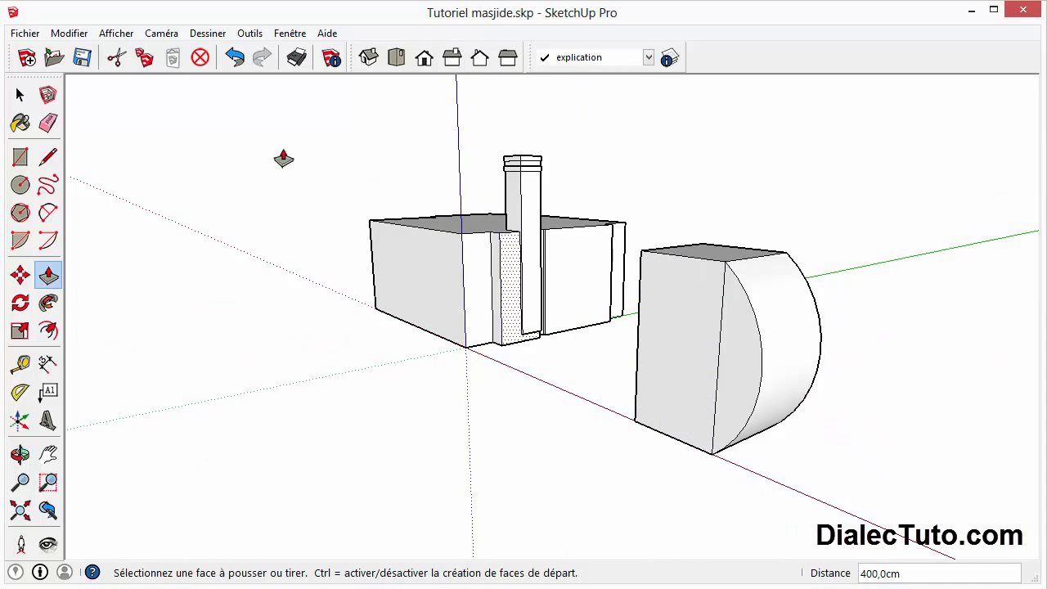
Step: Erase the seam edges between the block and its rounded extension on both the front and back faces
left_click(47, 123)
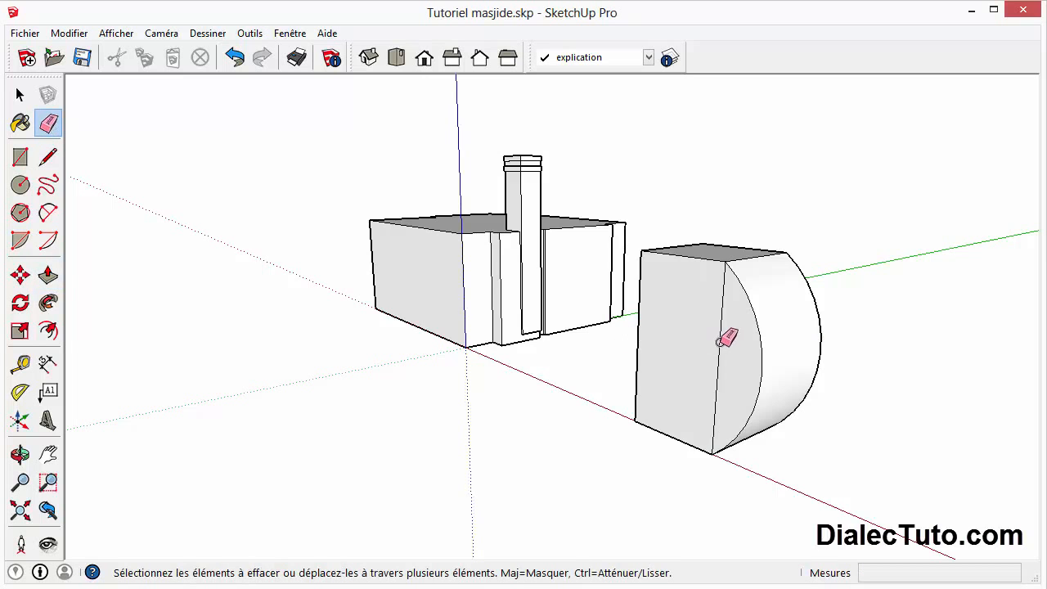
middle_click_drag(823, 332, 318, 339)
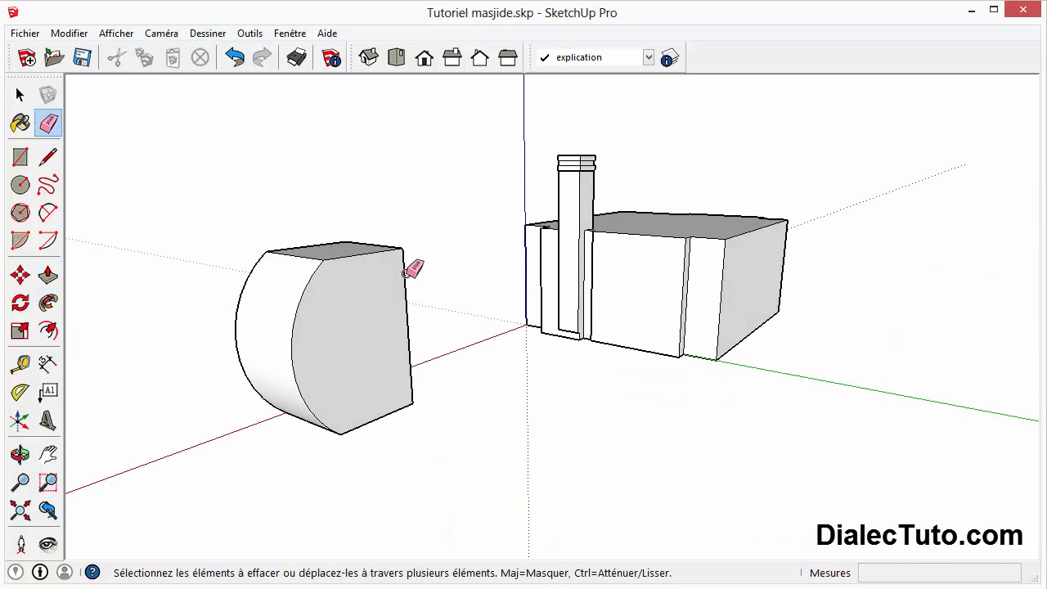
mouse_move(413, 270)
middle_mouse_down()
mouse_move(398, 264)
mouse_move(320, 390)
mouse_move(510, 257)
mouse_move(856, 275)
mouse_move(647, 323)
middle_mouse_up()
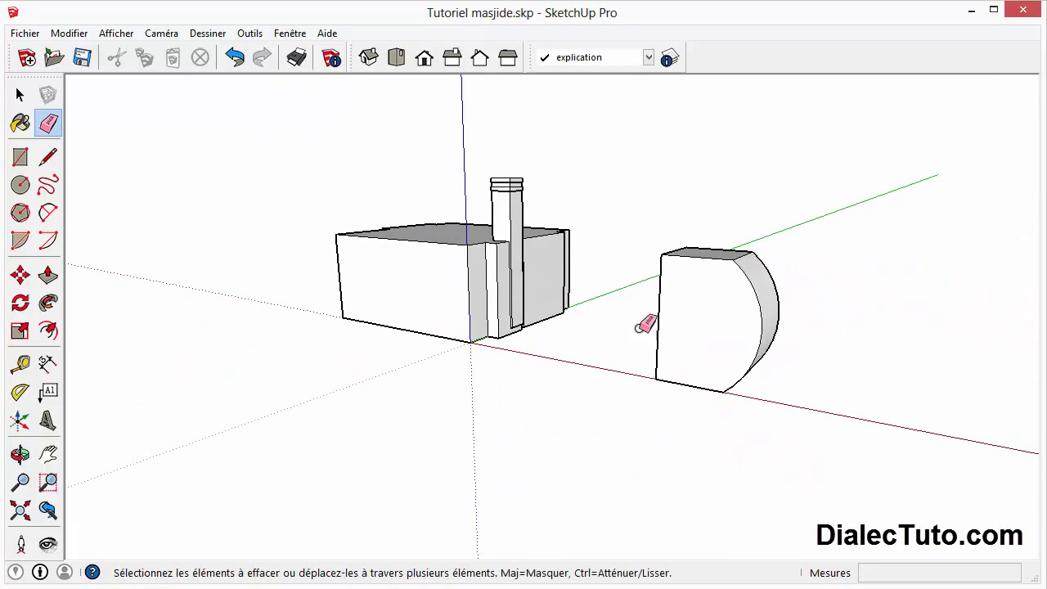
Step: Undo the seam erasures, the half-round extrusion and its arc to return to the plain block
left_click(235, 57)
left_click(235, 57)
left_click(234, 58)
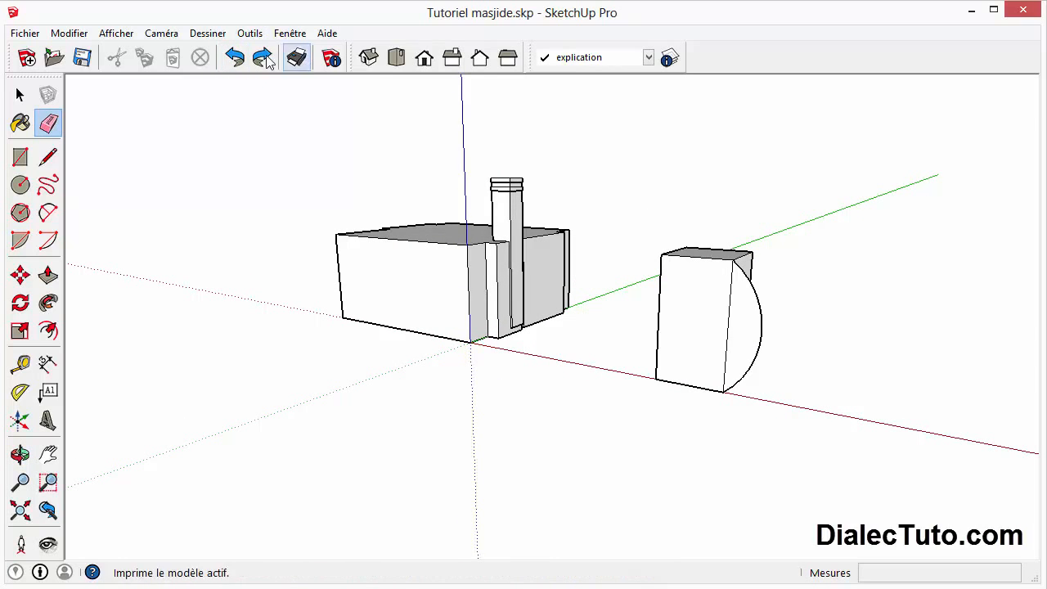
left_click(235, 57)
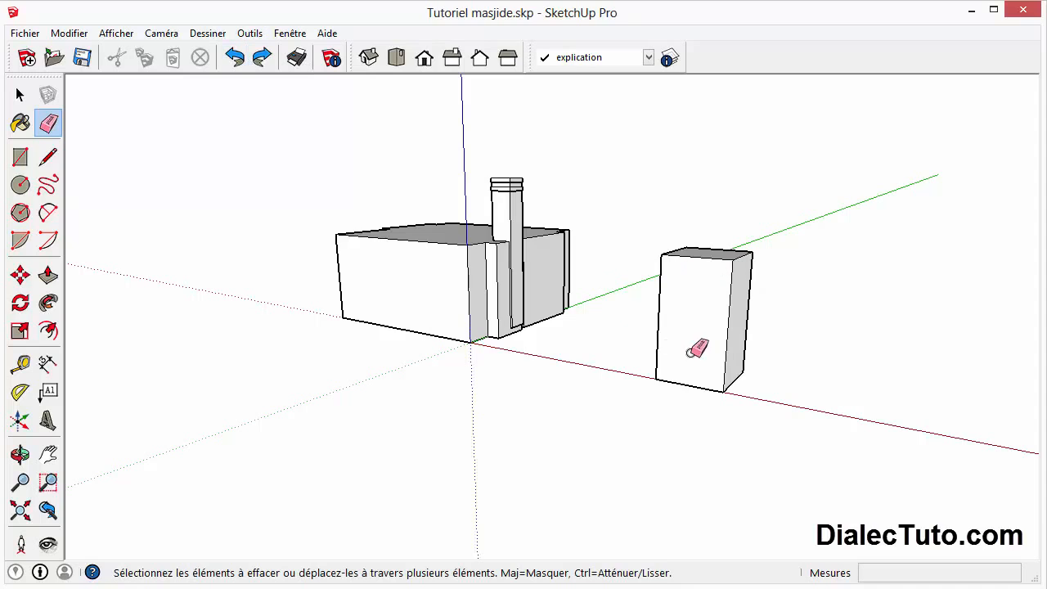
Step: Draw a 2 Point Arc across the block's front face between its vertical edges with a 150 cm bulge, and undo it
left_click(48, 214)
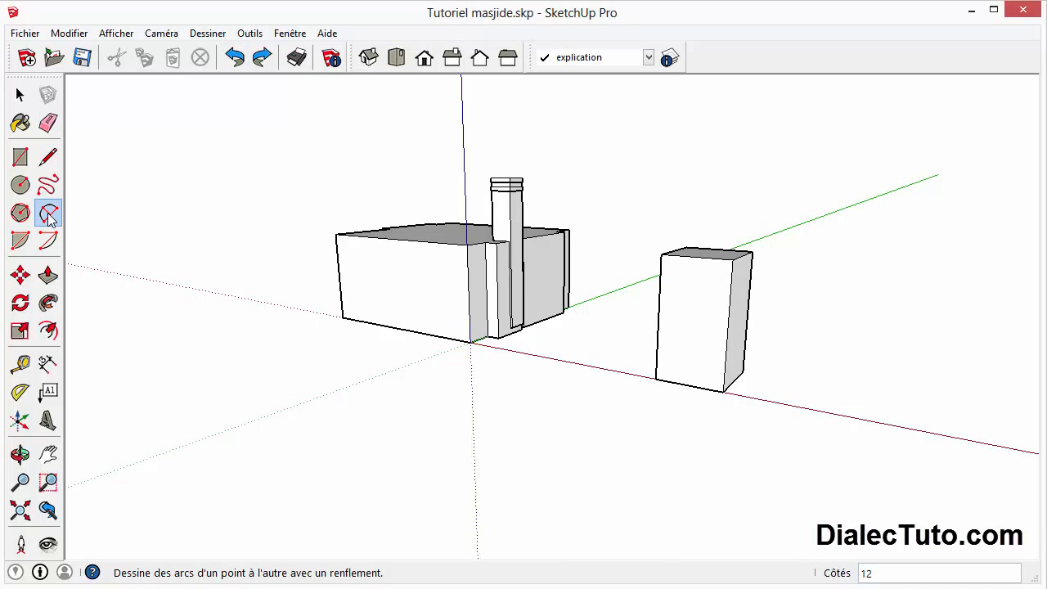
left_click(658, 318)
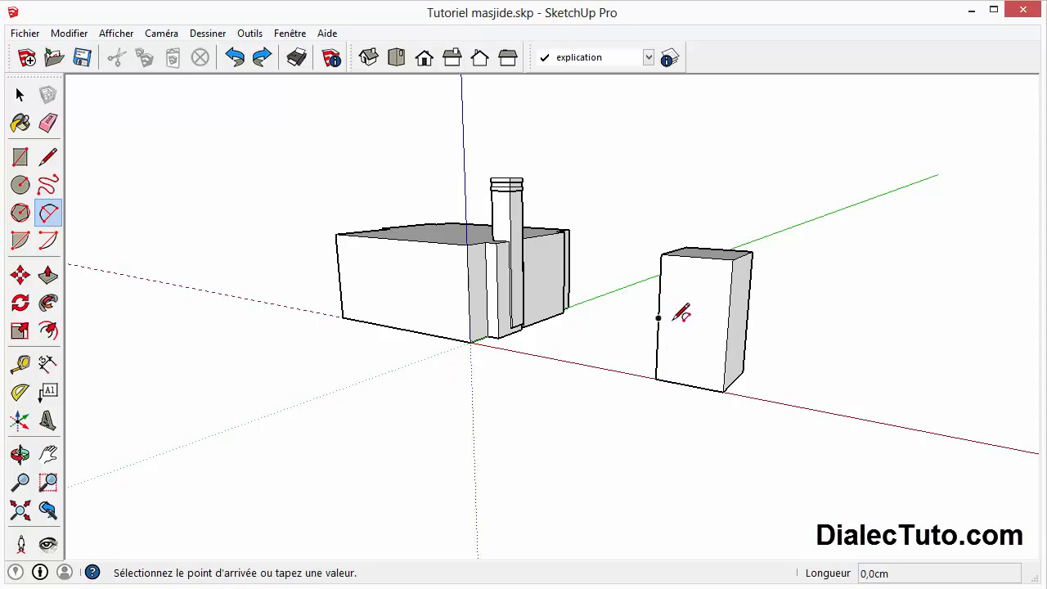
left_click(728, 327)
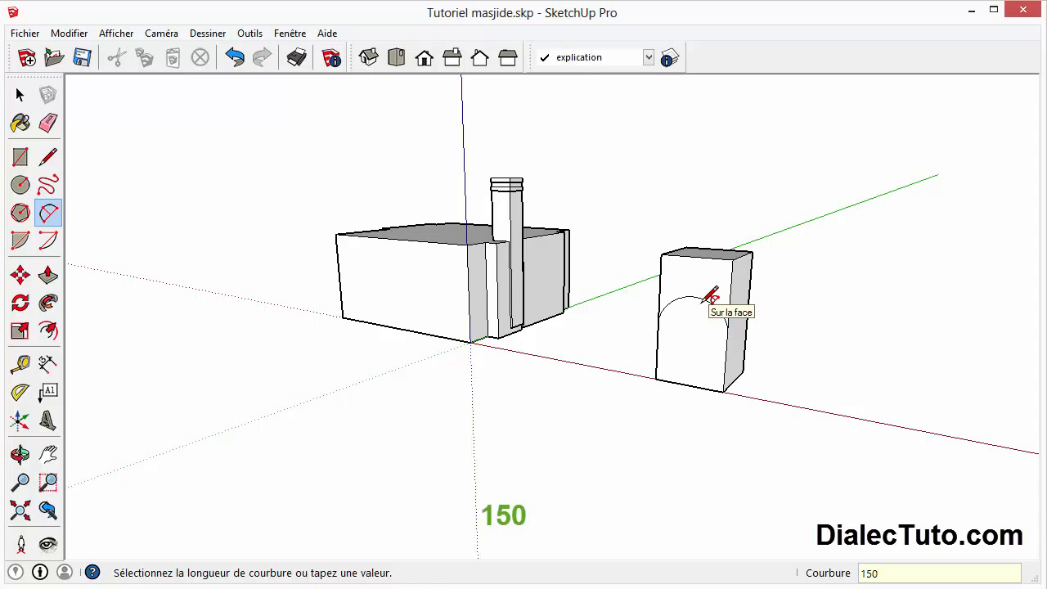
key("Return")
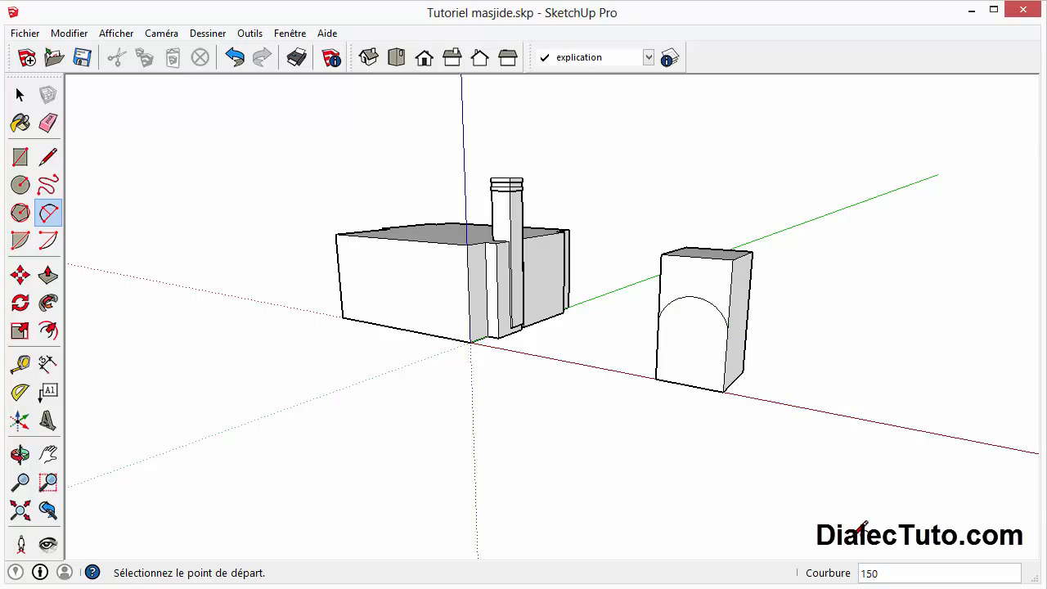
left_click(234, 57)
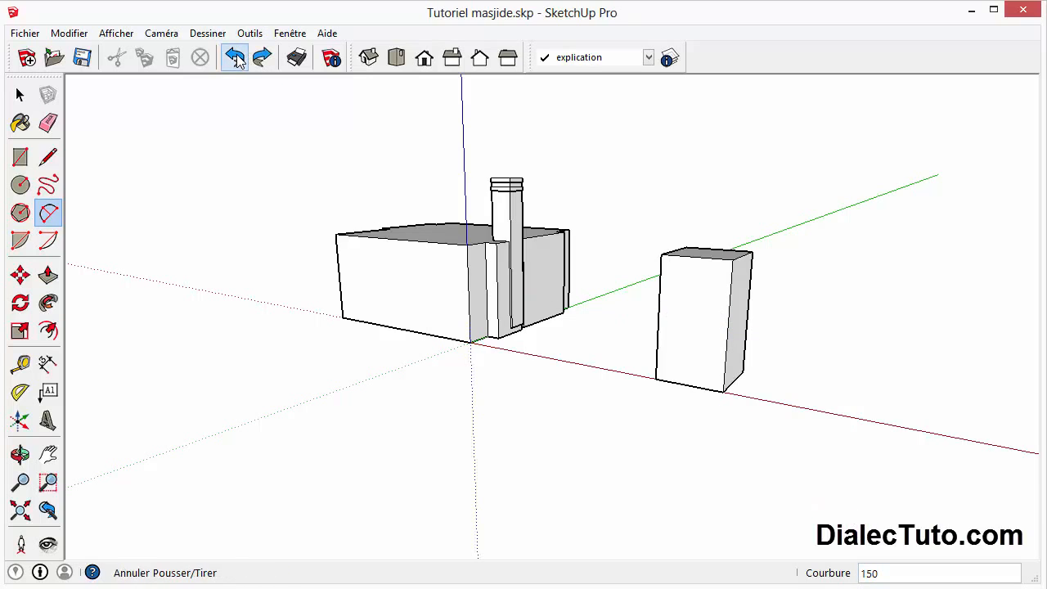
Step: Switch to the Picasa photo viewer to check the Video 5 reference picture and tool list, and return to SketchUp
key("alt+Tab")
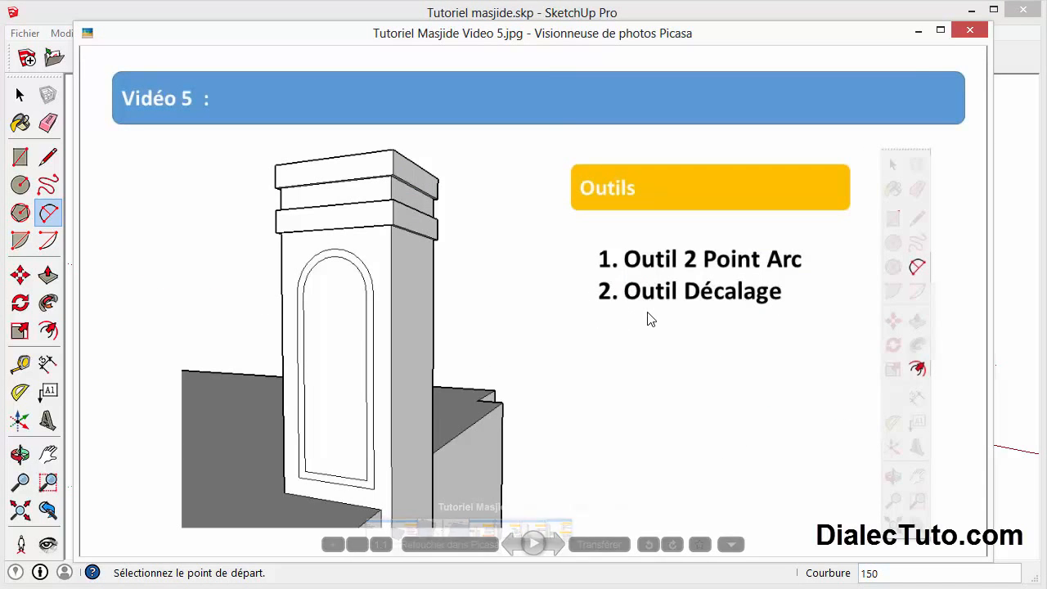
left_click(916, 31)
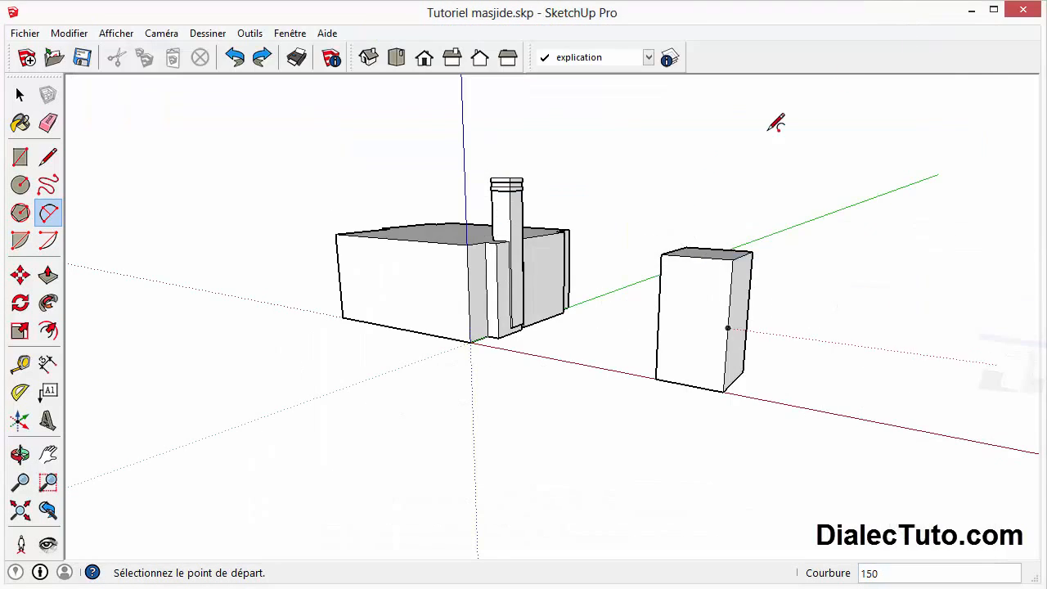
Step: Offset the outline of the block's front face inward to form a tall inner rectangle
scroll(752, 286, "up", 4)
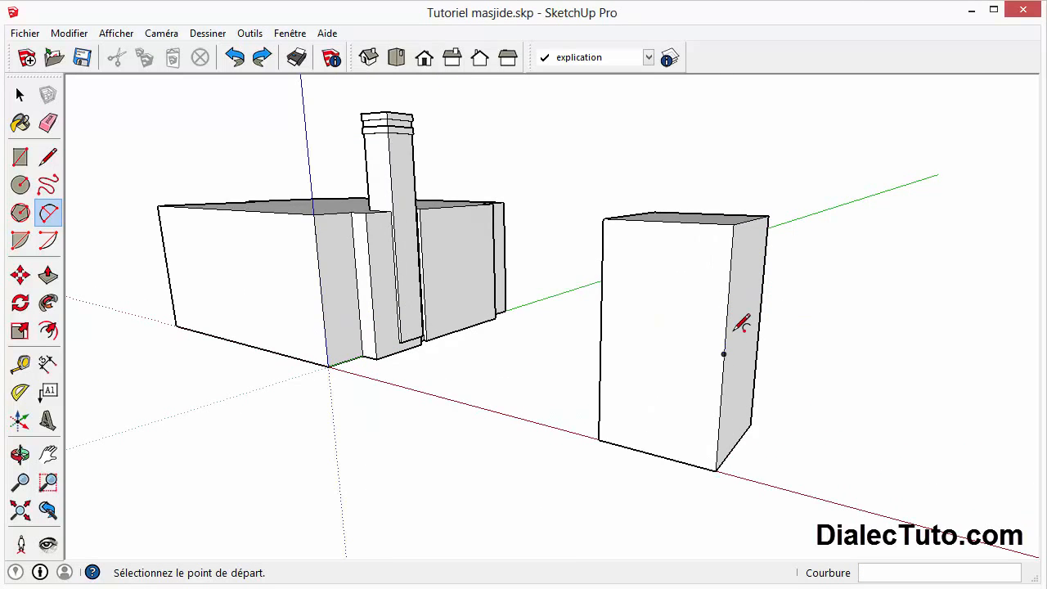
left_click(51, 335)
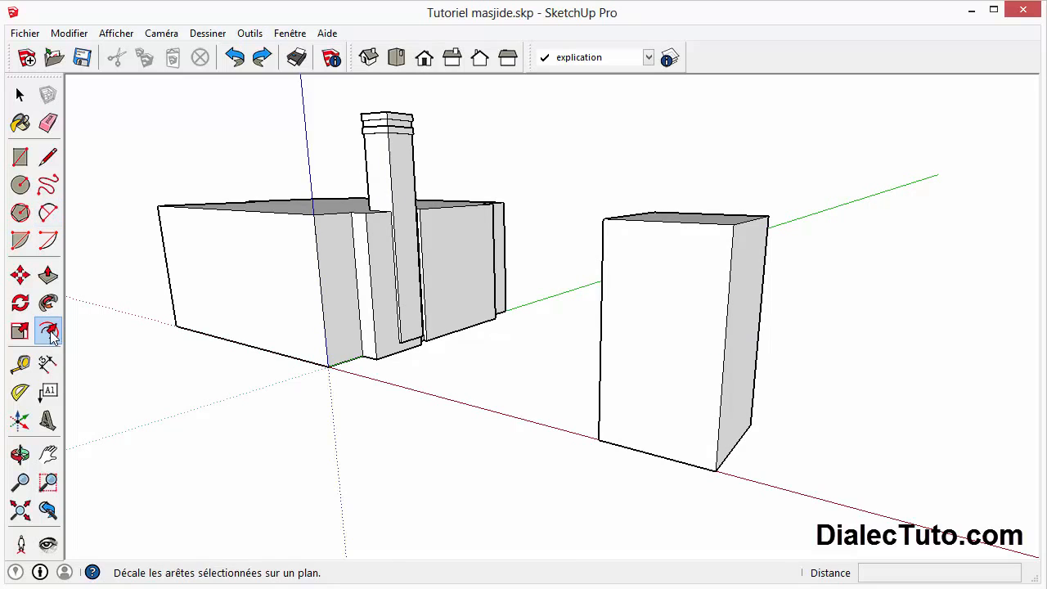
left_click(654, 452)
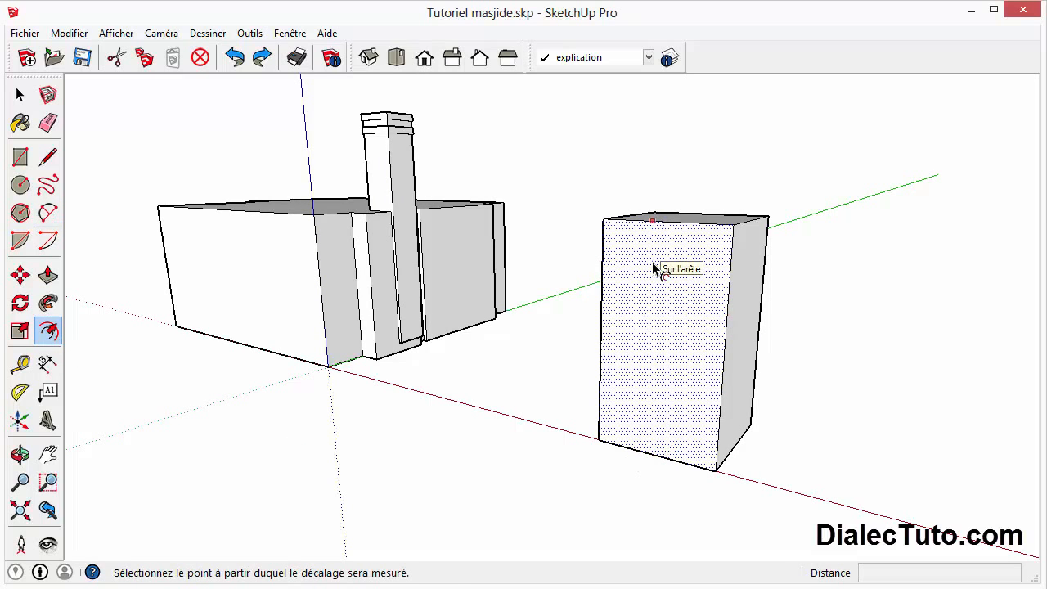
middle_click_drag(793, 327, 597, 385)
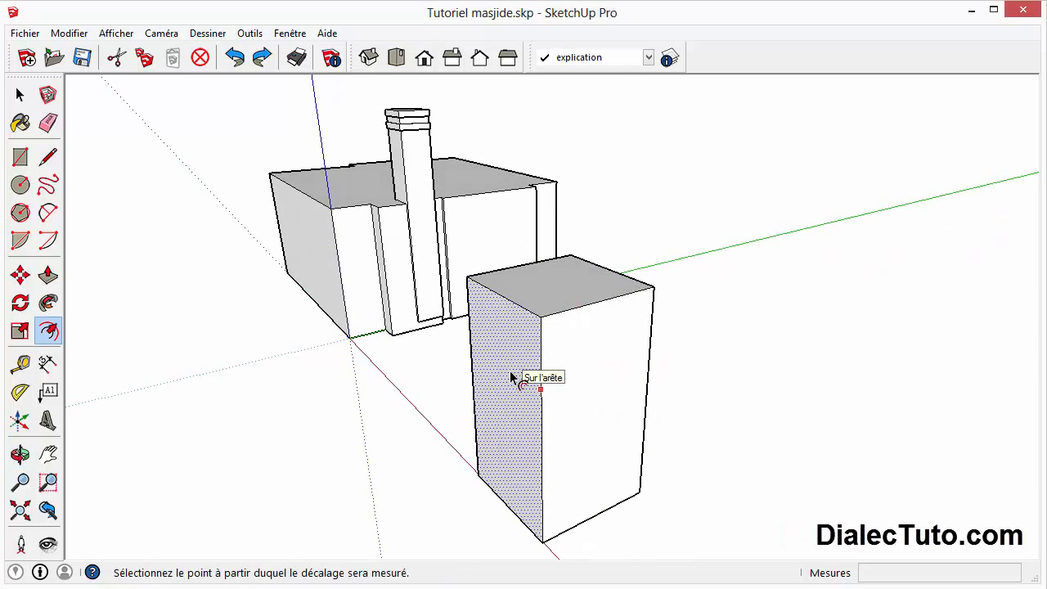
middle_click_drag(511, 377, 581, 383)
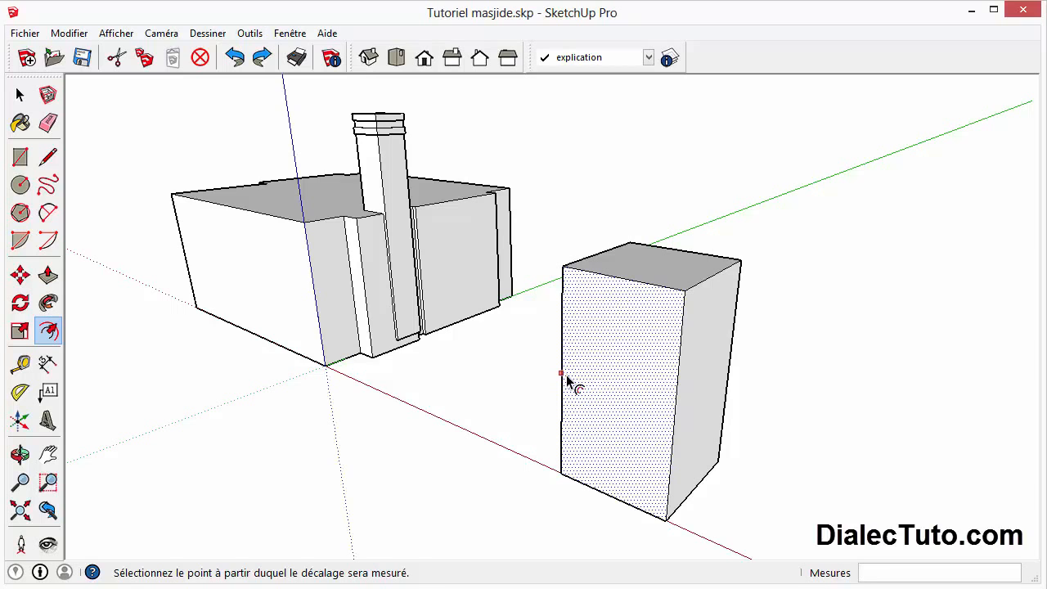
left_click(568, 381)
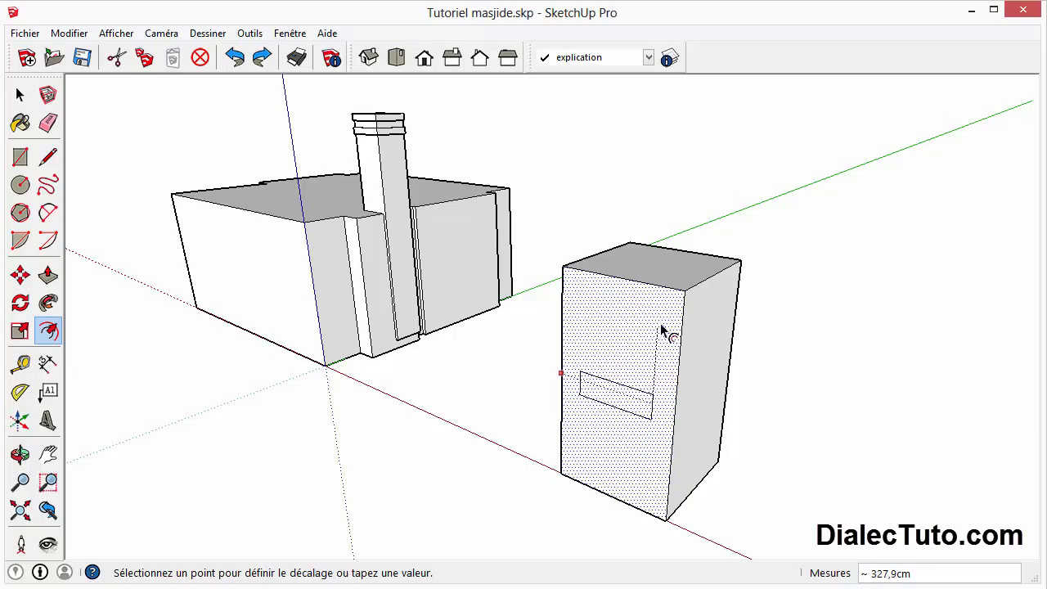
left_click(579, 427)
middle_click_drag(458, 465, 384, 409)
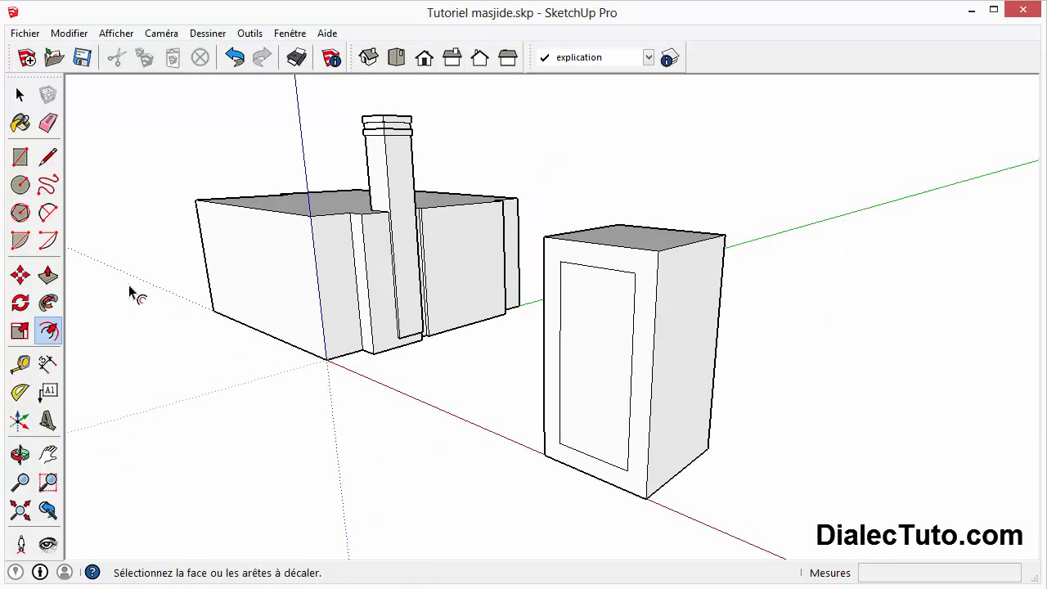
Step: Pull the inner rectangle on the block's front face outward about 335 cm
left_click(47, 275)
left_click(581, 402)
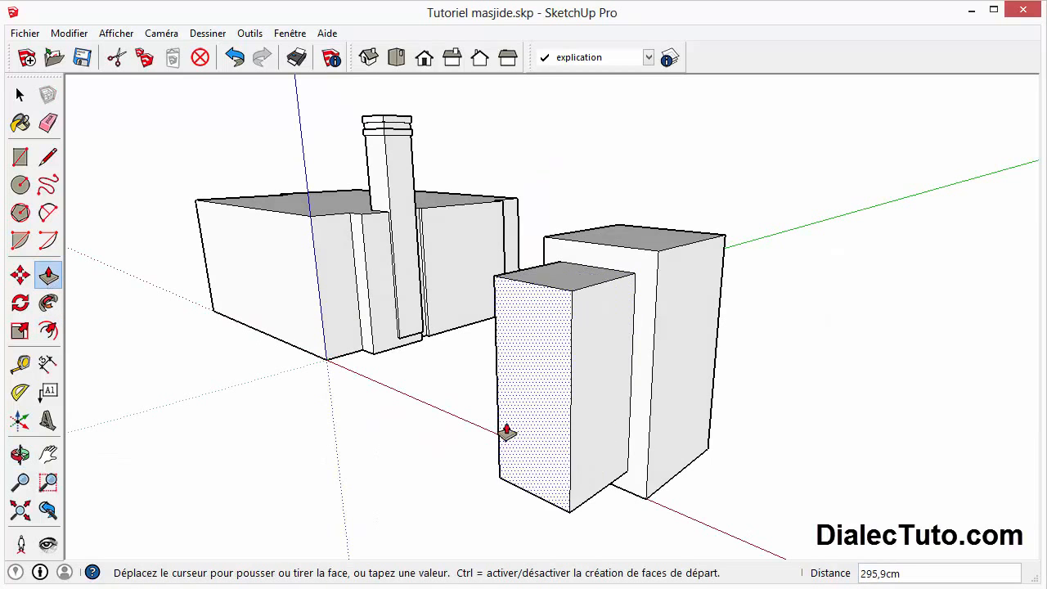
left_click(507, 441)
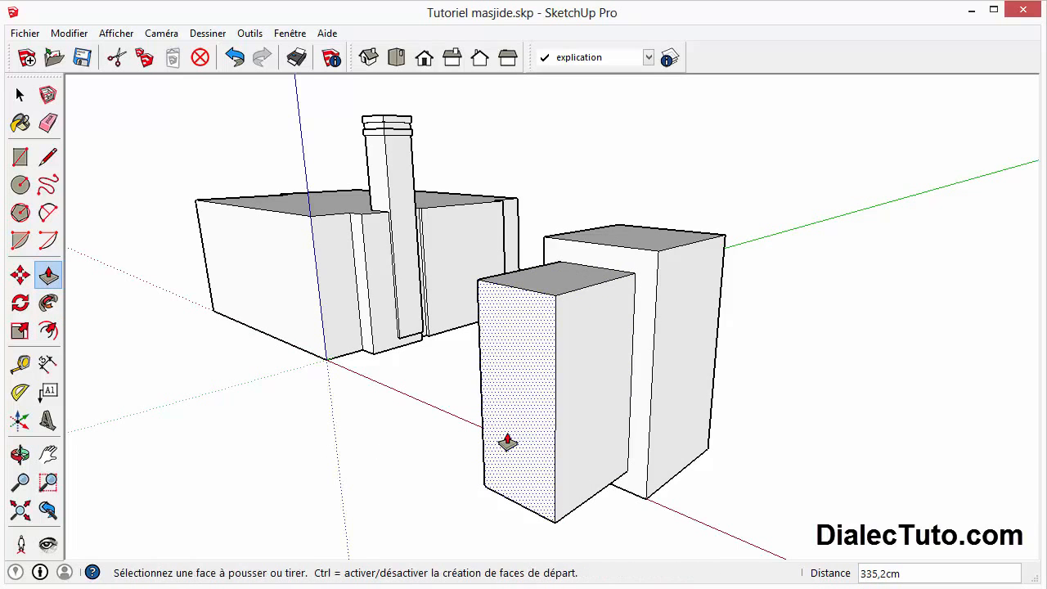
middle_click_drag(507, 441, 814, 407)
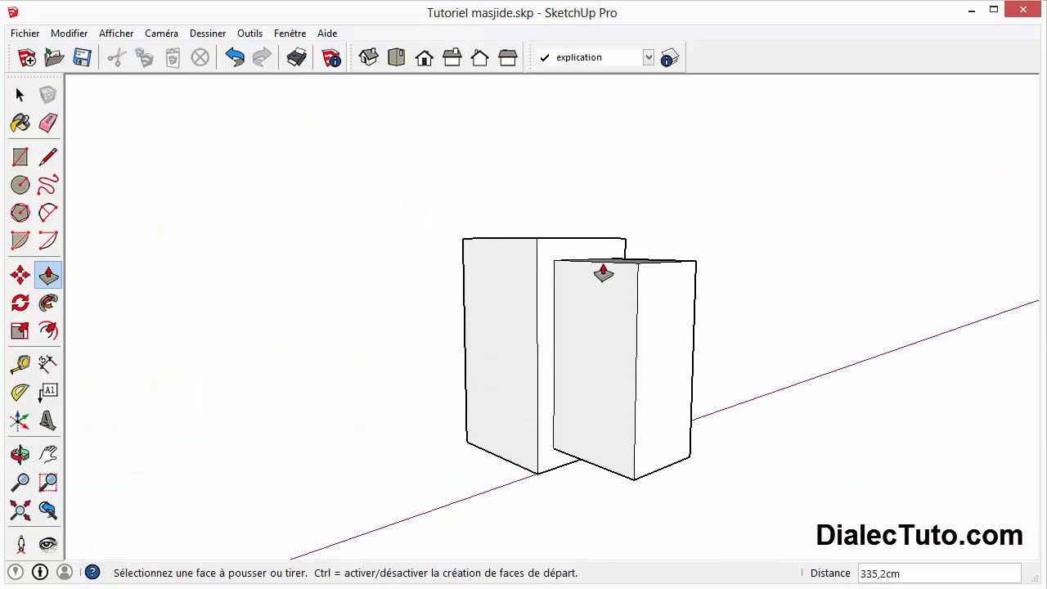
Step: Undo the inner rectangle's extrusion and the offset on the block's front face
left_click(242, 65)
left_click(242, 66)
scroll(752, 295, "down", 2)
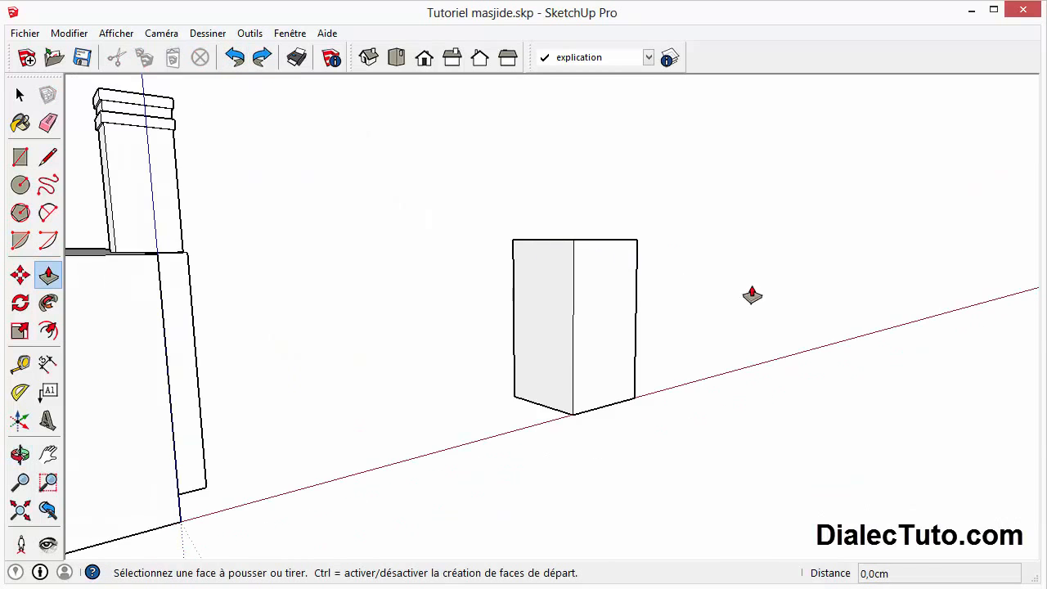
middle_click_drag(752, 295, 264, 407)
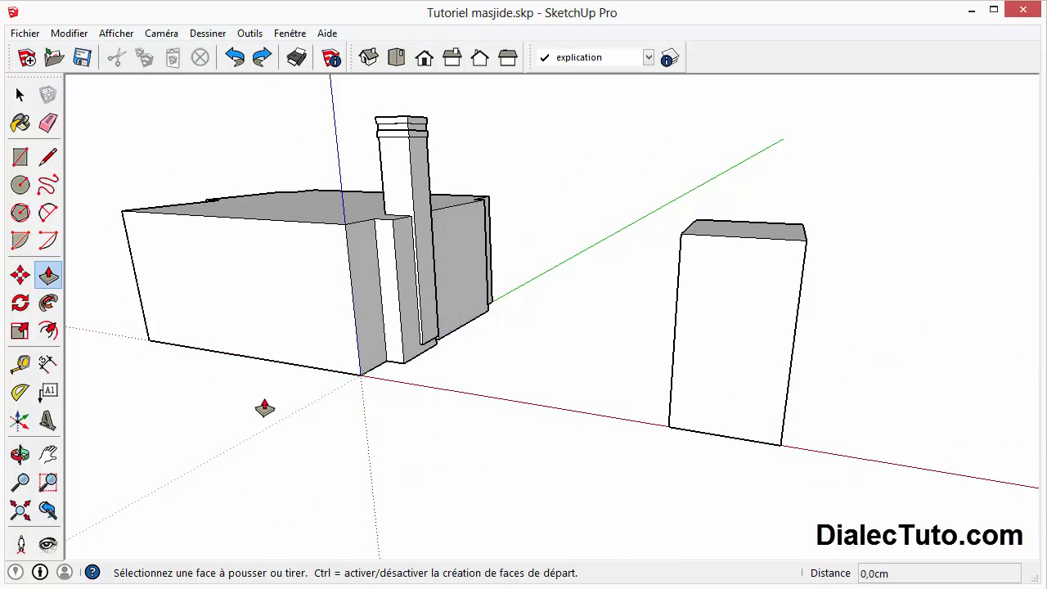
Step: Offset the block's front face outline inward again, leaving a narrow frame around an inner rectangle
left_click(49, 331)
middle_click_drag(543, 413, 488, 425)
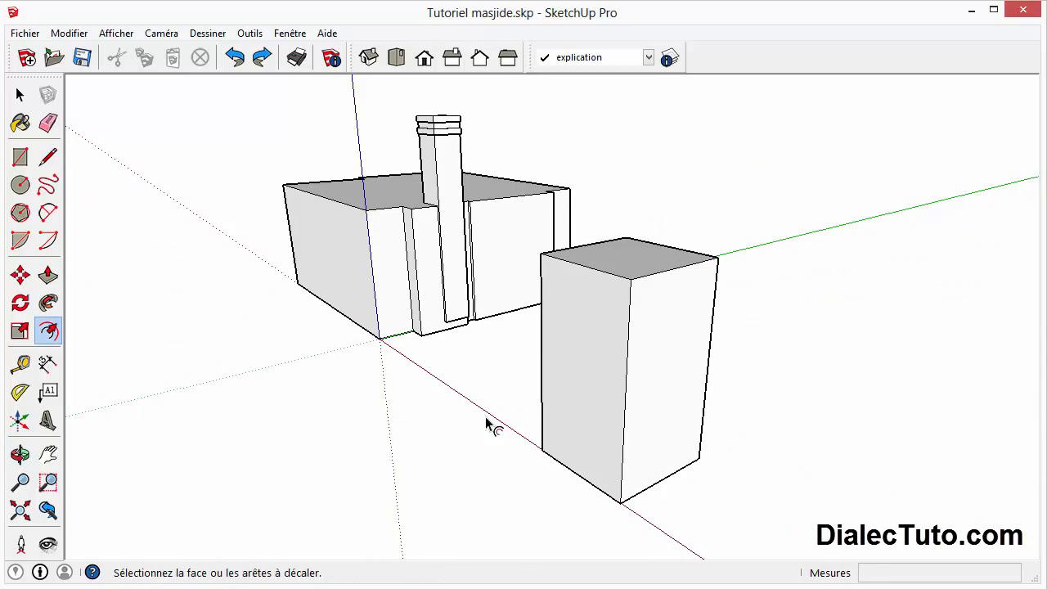
left_click(580, 390)
left_click(570, 385)
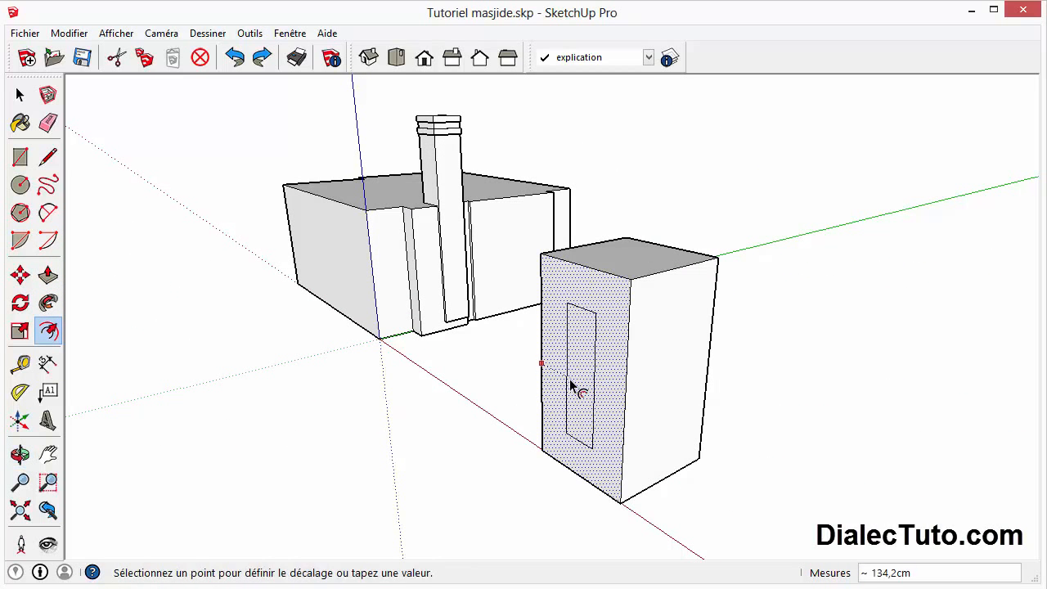
left_click(559, 348)
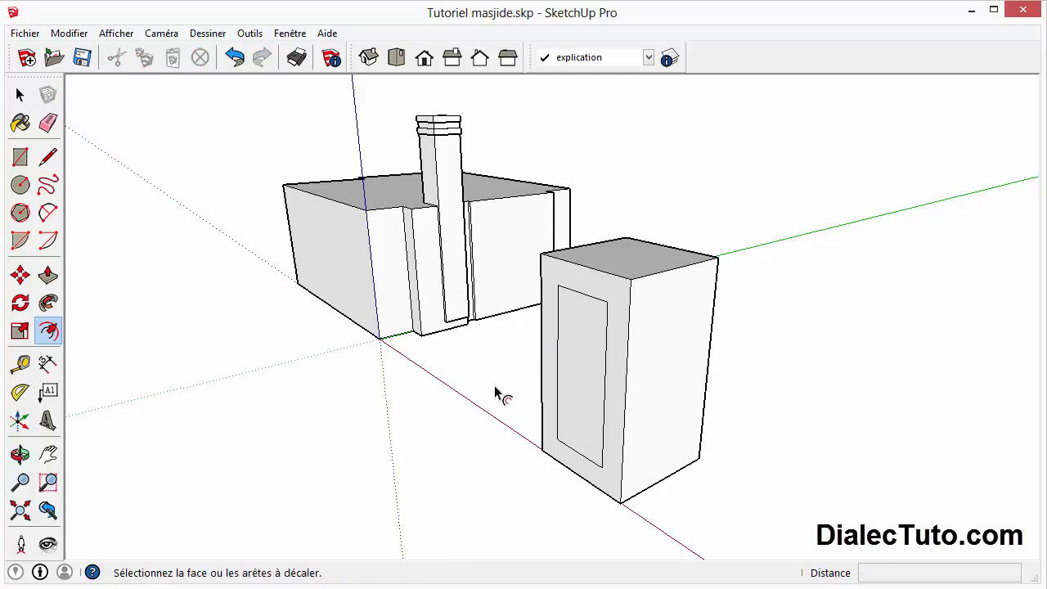
Step: Offset the outline of the block's adjacent side face inward to form a second inner rectangle
left_click(667, 449)
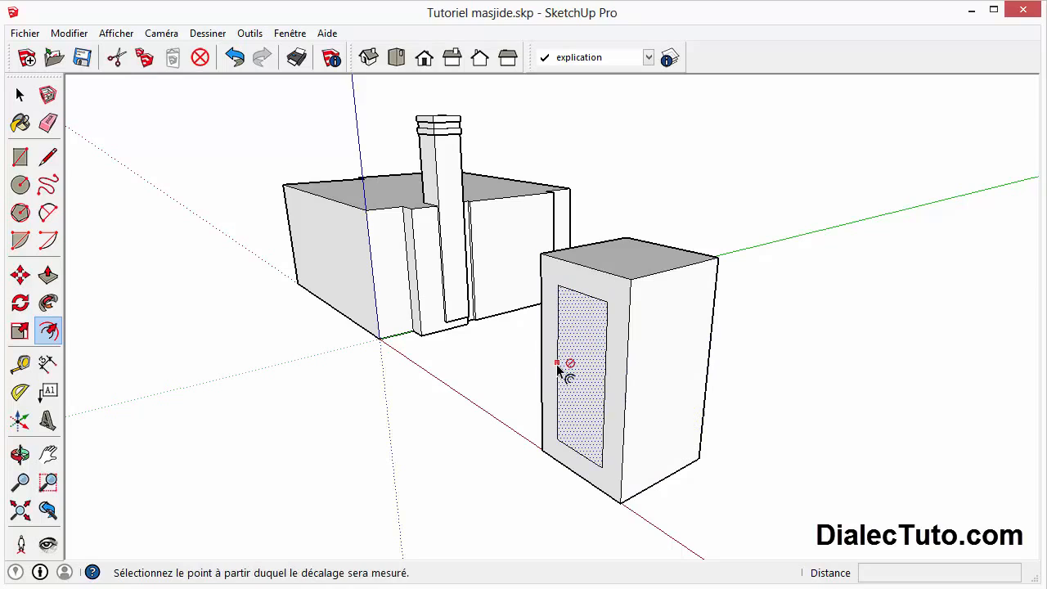
middle_click_drag(736, 424, 764, 295)
middle_click_drag(810, 328, 446, 281)
middle_click_drag(547, 320, 654, 332)
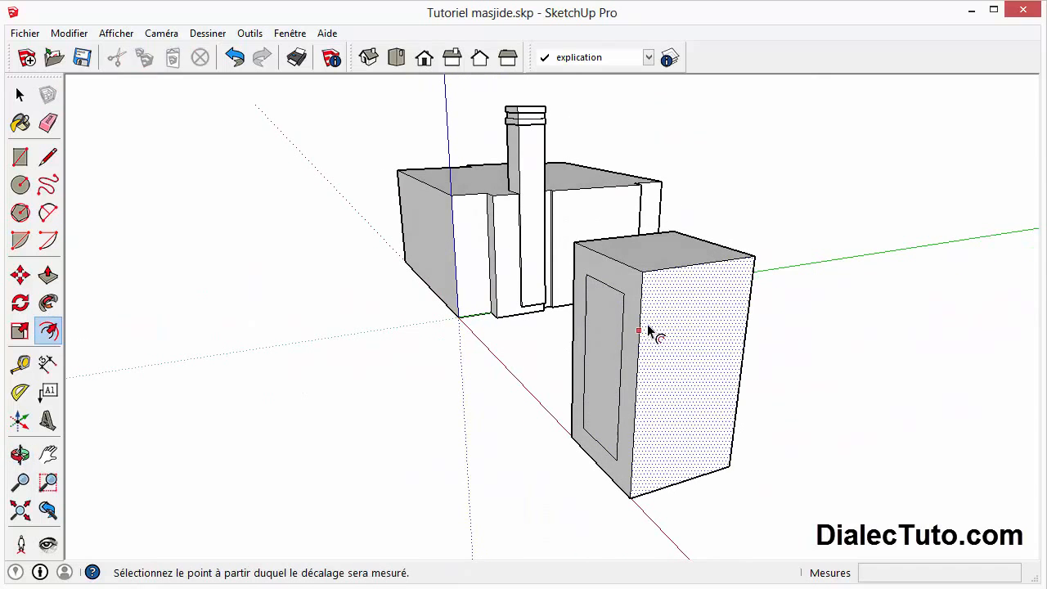
left_click(650, 328)
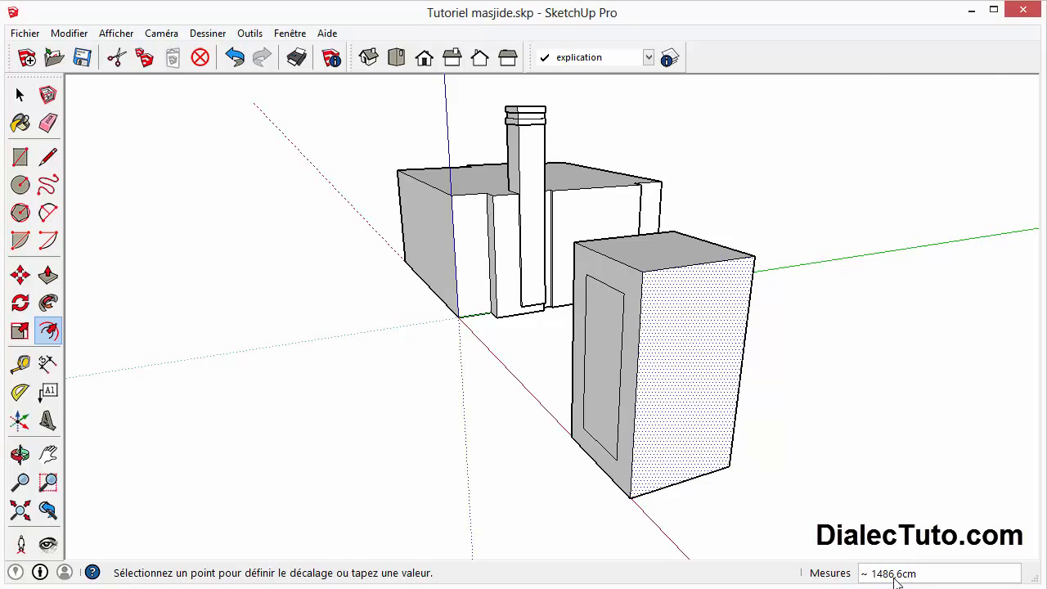
left_click(708, 416)
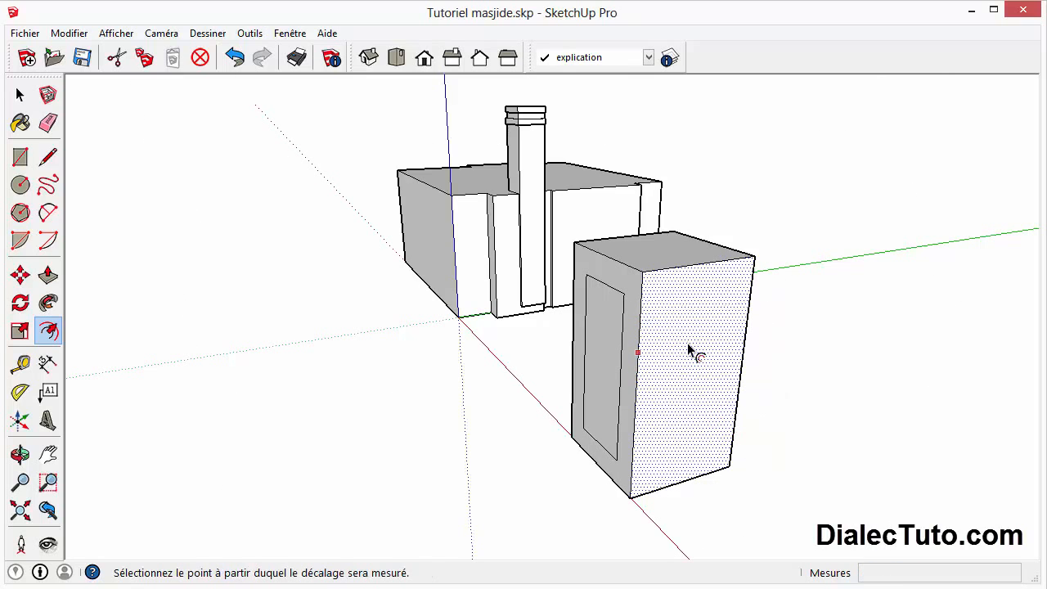
middle_click_drag(760, 379, 567, 406)
left_click(439, 344)
left_click(439, 348)
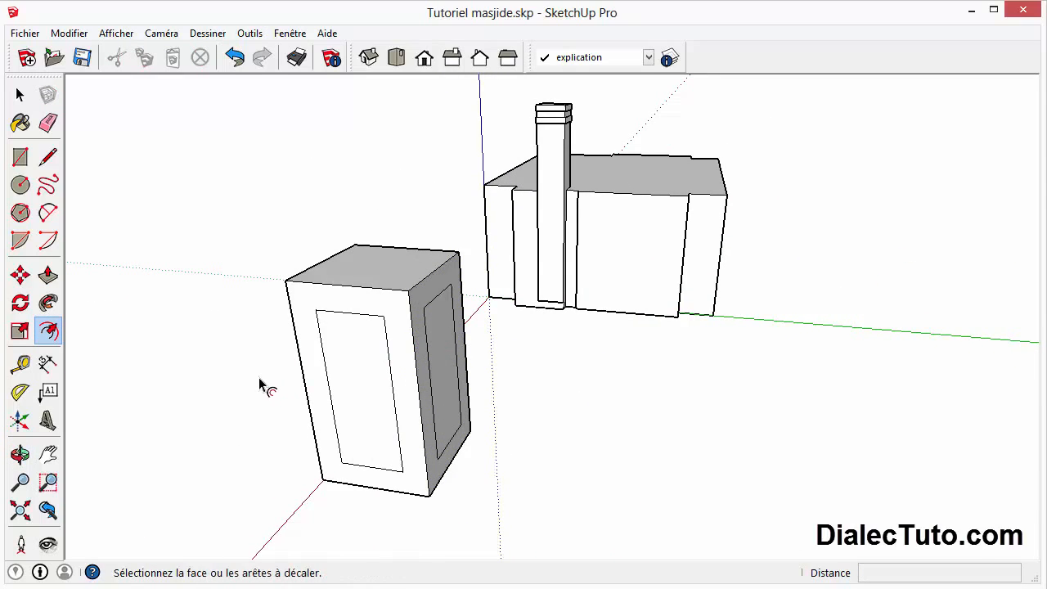
Step: Examine the inner rectangles on the block's two offset faces from several sides
middle_click_drag(264, 385, 727, 370)
middle_click_drag(596, 364, 760, 255)
left_click(760, 255)
key("Escape")
scroll(673, 343, "down", 3)
middle_click_drag(673, 344, 469, 305)
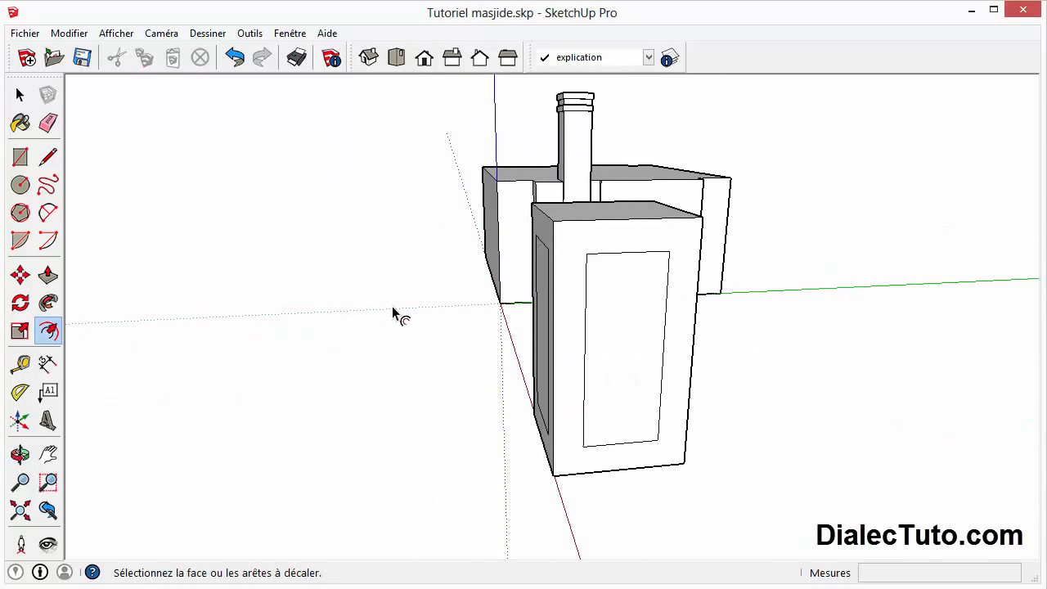
scroll(339, 289, "down", 3)
middle_click_drag(294, 320, 584, 341)
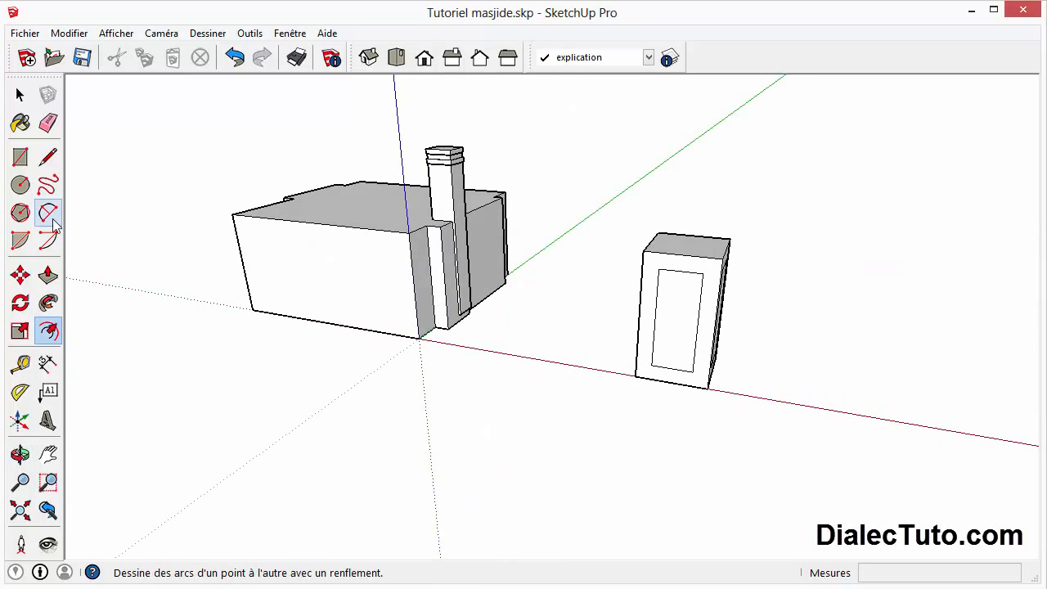
Step: Undo the inner rectangle offsets on the block's faces, keeping the plain extruded block
left_click(235, 59)
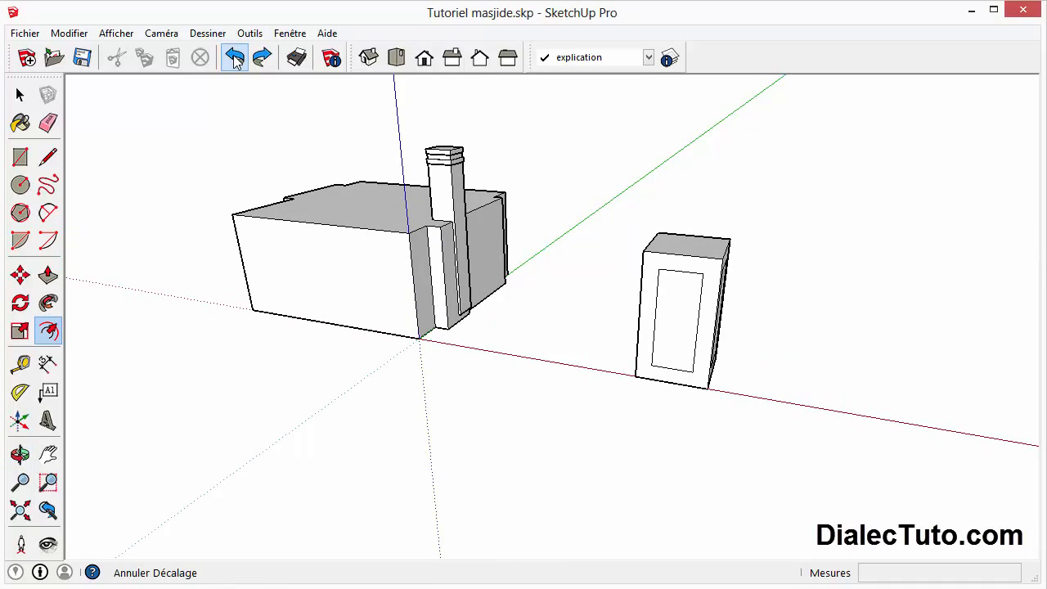
left_click(234, 59)
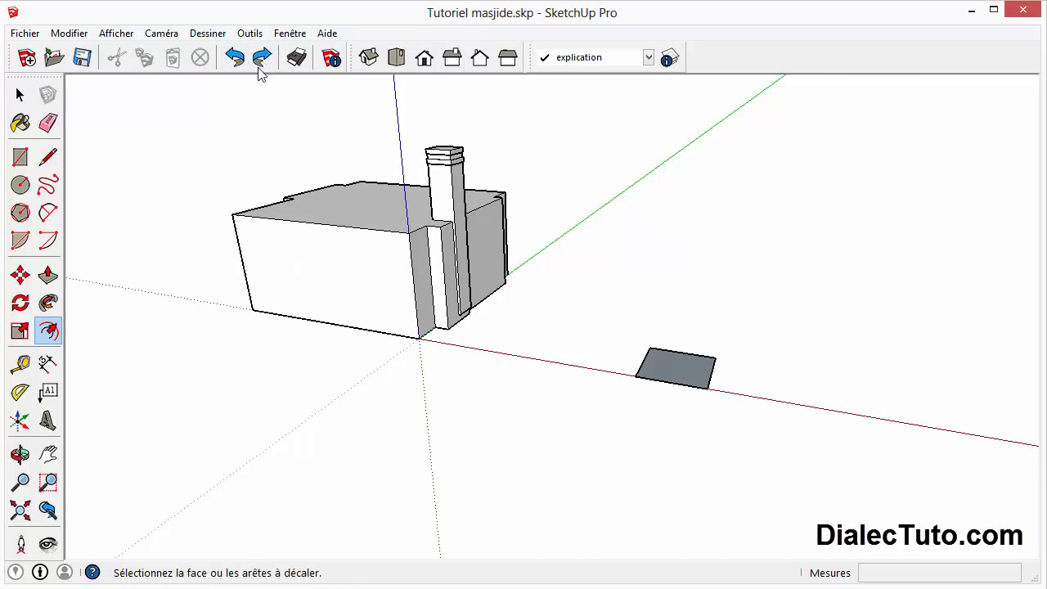
left_click(262, 59)
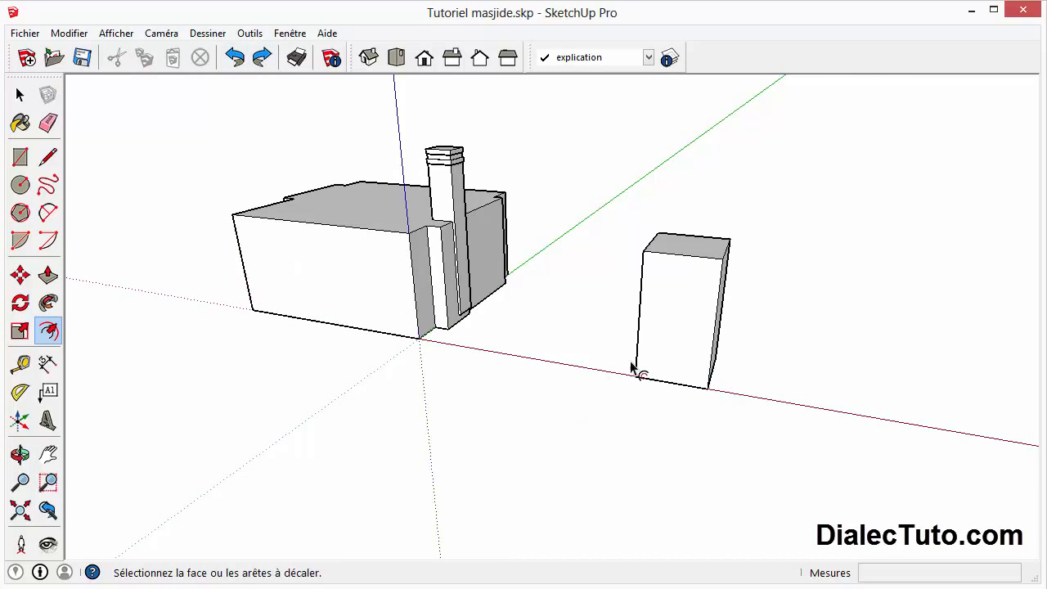
Step: Offset the outline of the block's front face inward by 25 cm
left_click(657, 335)
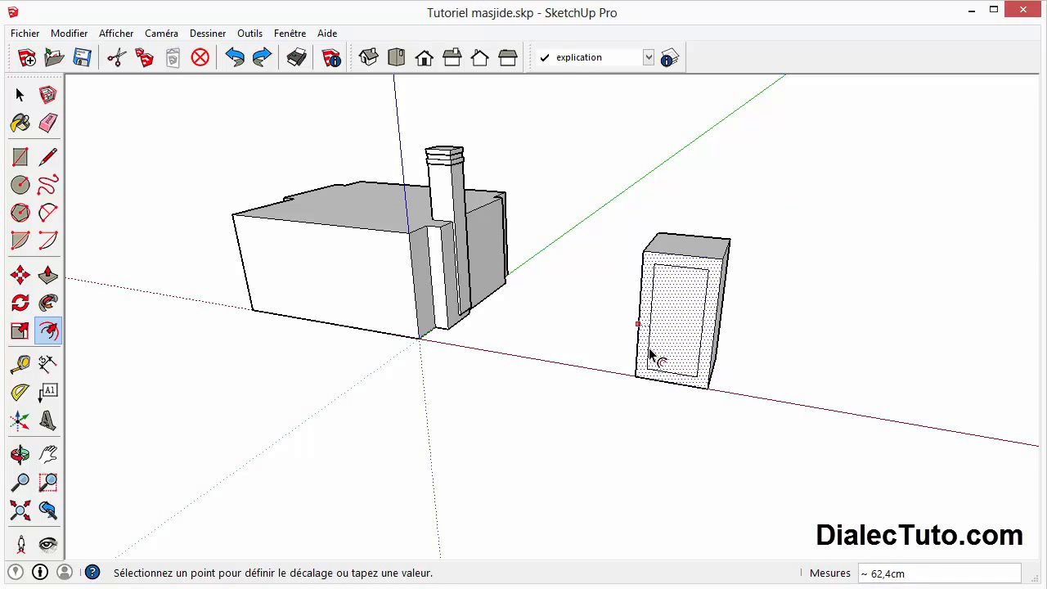
scroll(651, 354, "up", 3)
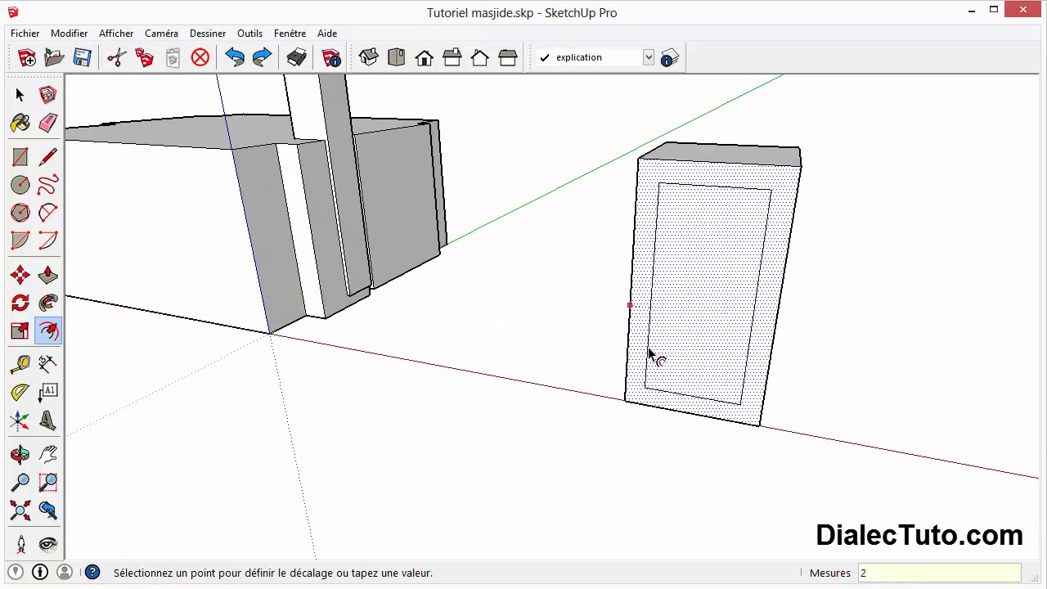
key("Return")
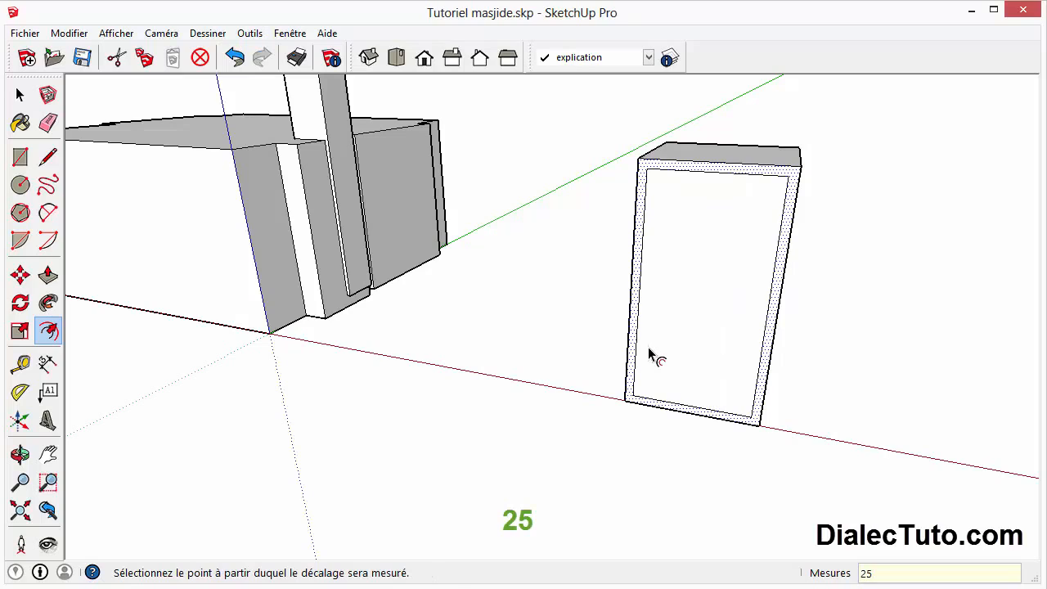
Step: Offset the outline of the block's adjacent side face inward by 50 cm
middle_click_drag(818, 236, 596, 337)
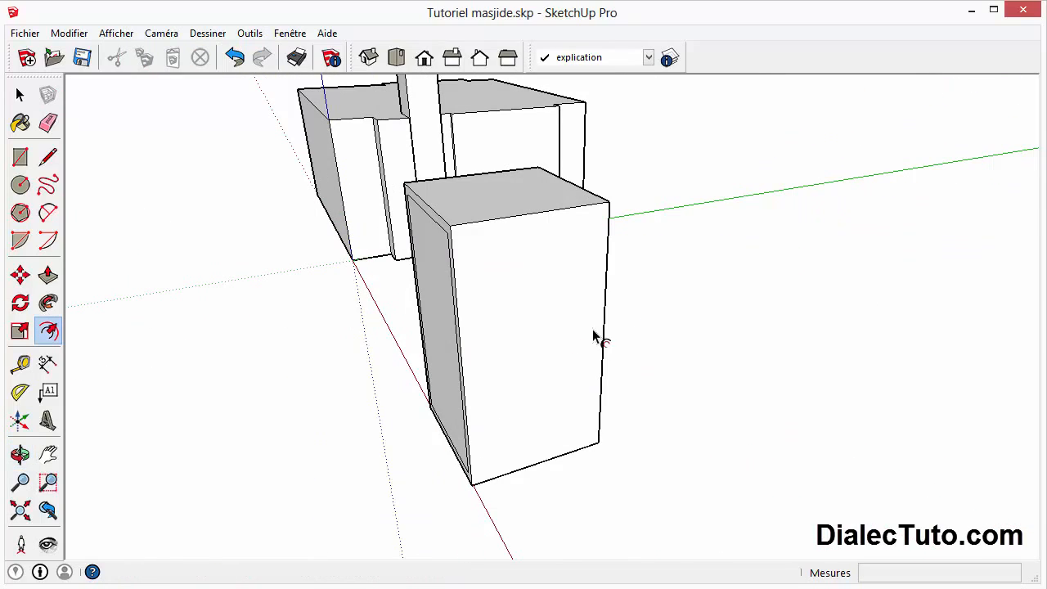
left_click(457, 320)
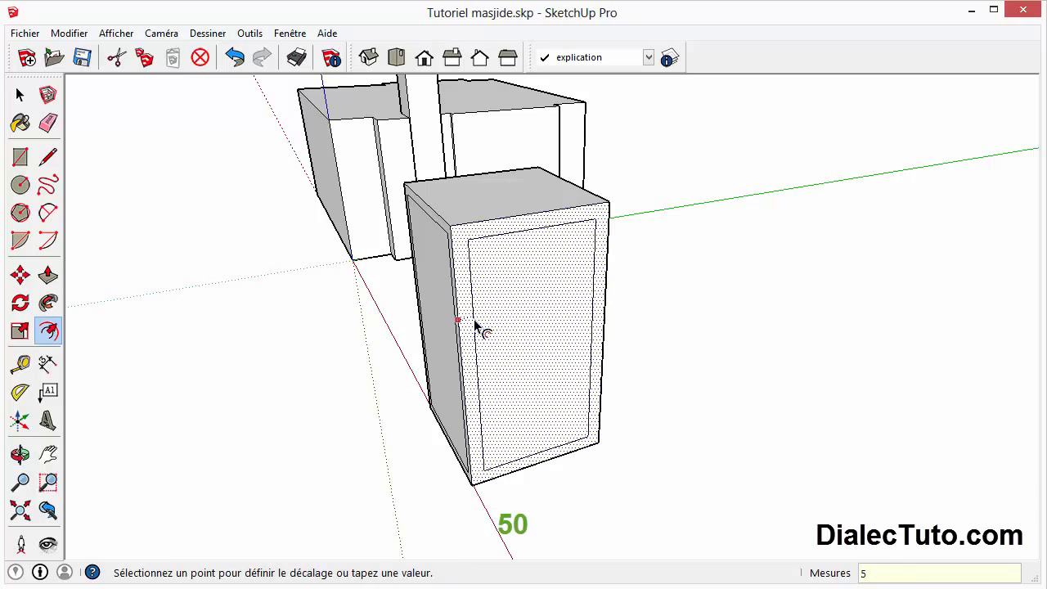
key("Return")
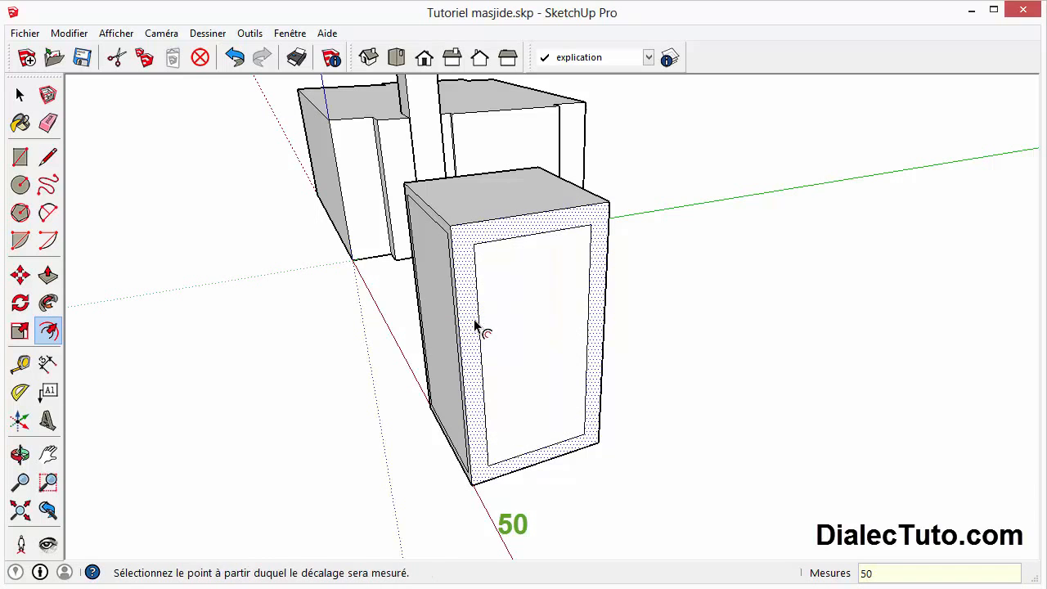
Step: Offset the inner rectangle on the block's side face inward again to form a smaller nested rectangle
key("o")
left_click_drag(491, 255, 463, 254)
key("f")
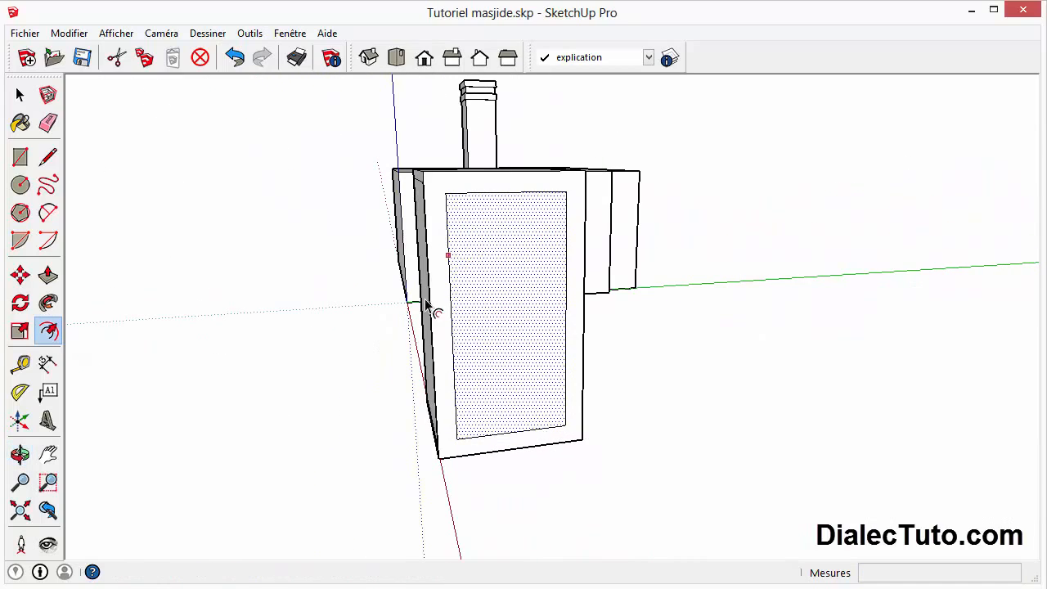
left_click(494, 284)
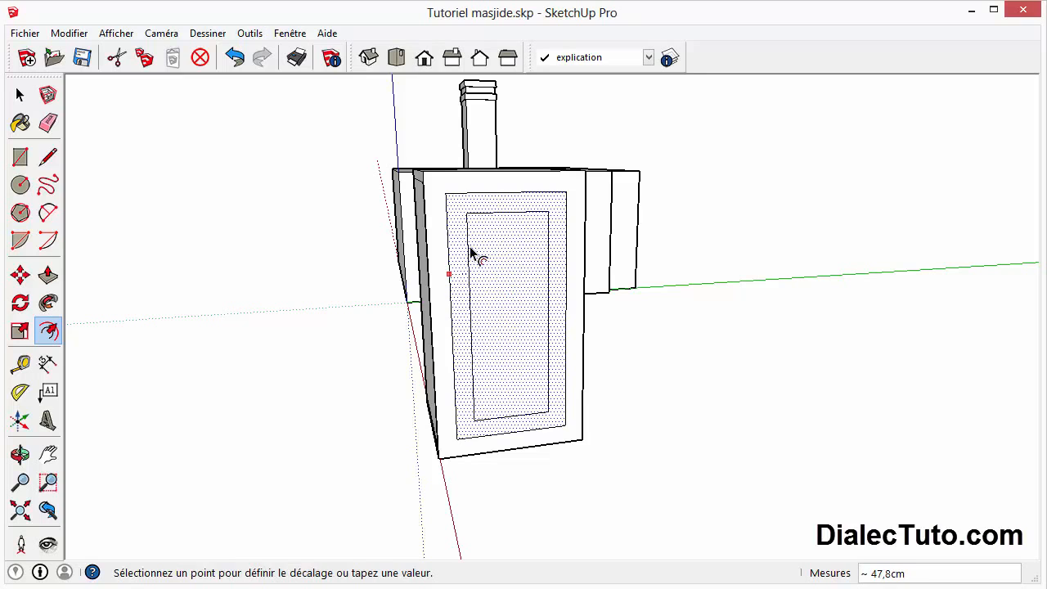
left_click(478, 259)
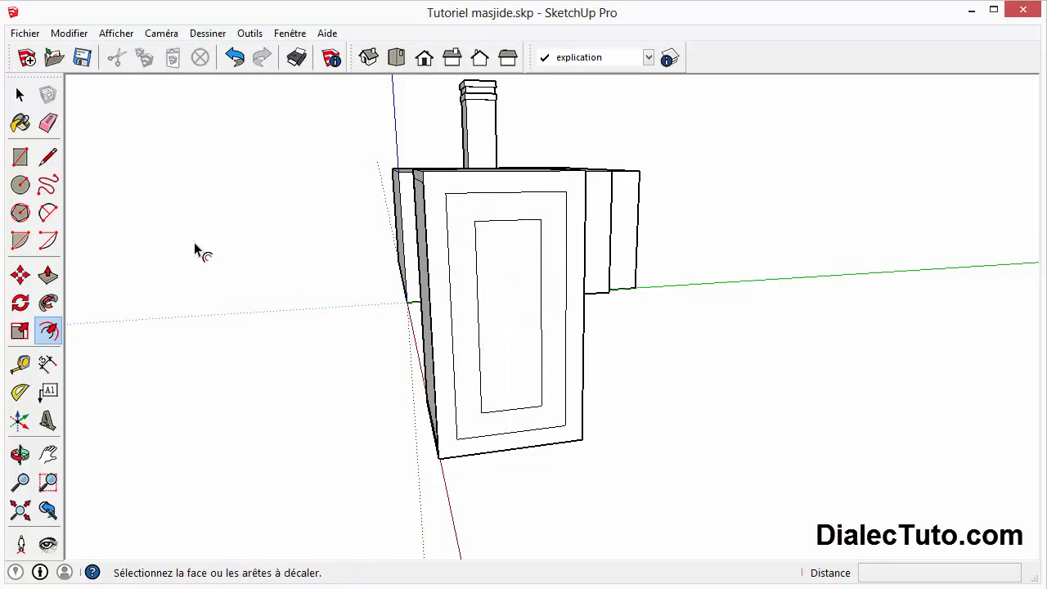
Step: Pull the innermost rectangle on the block's side face outward and extrude the surrounding band about 319.7 cm, forming stepped blocks
left_click(47, 275)
left_click(526, 362)
left_click(544, 407)
left_click(466, 318)
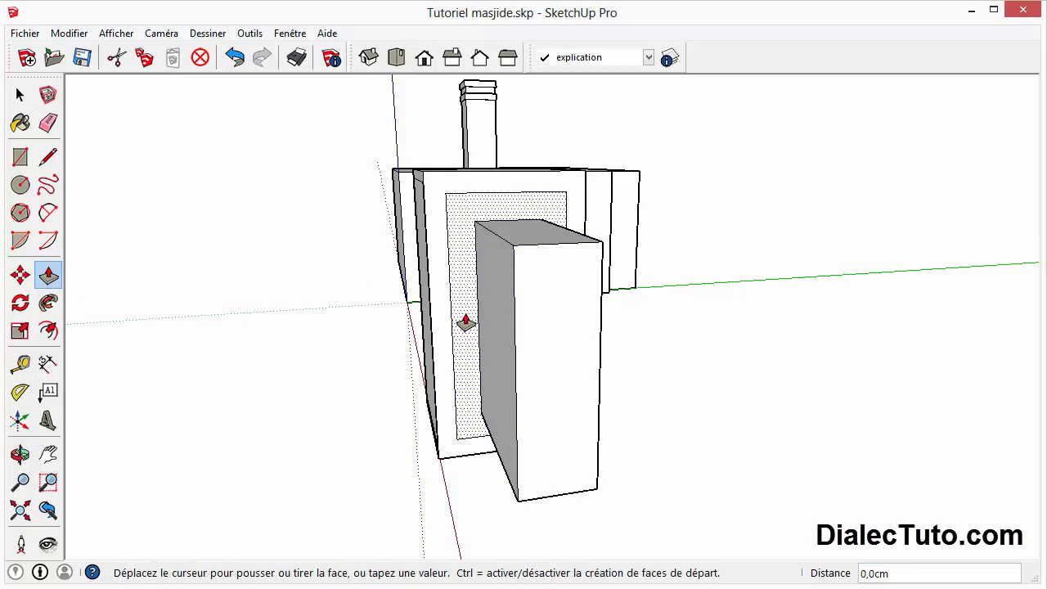
key("Escape")
middle_click_drag(283, 385, 504, 500)
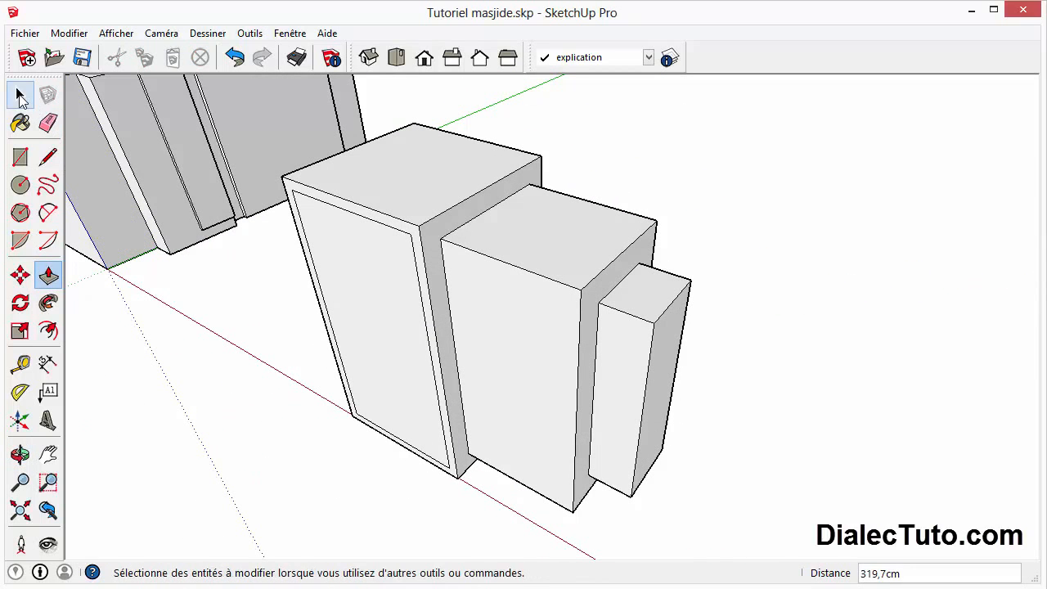
Step: Check the minaret's arched frame in the Video 5 reference picture and delete the whole practice block
left_click(20, 95)
key("alt+Tab")
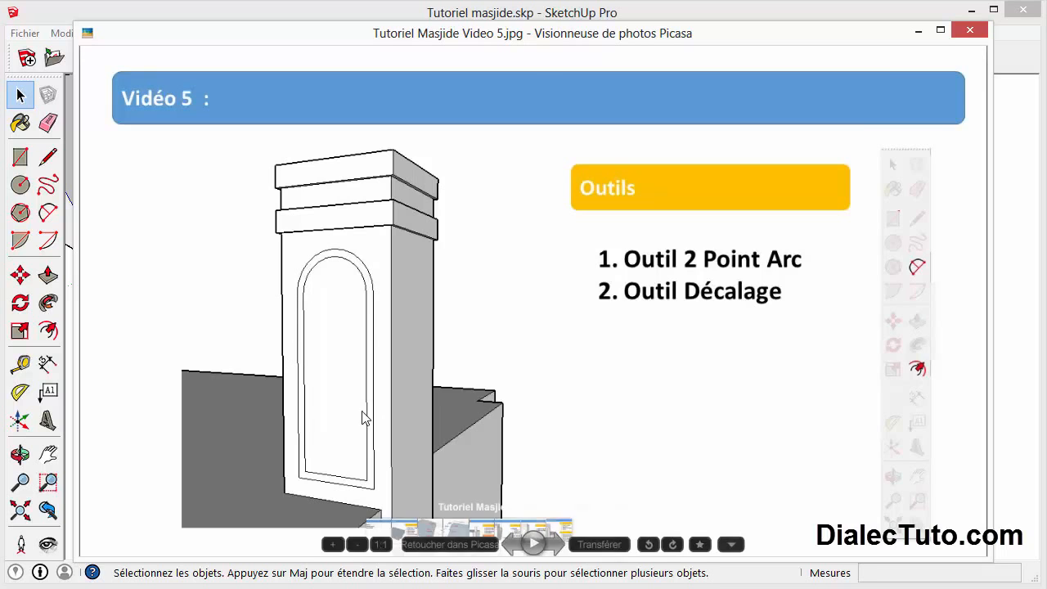
left_click(919, 32)
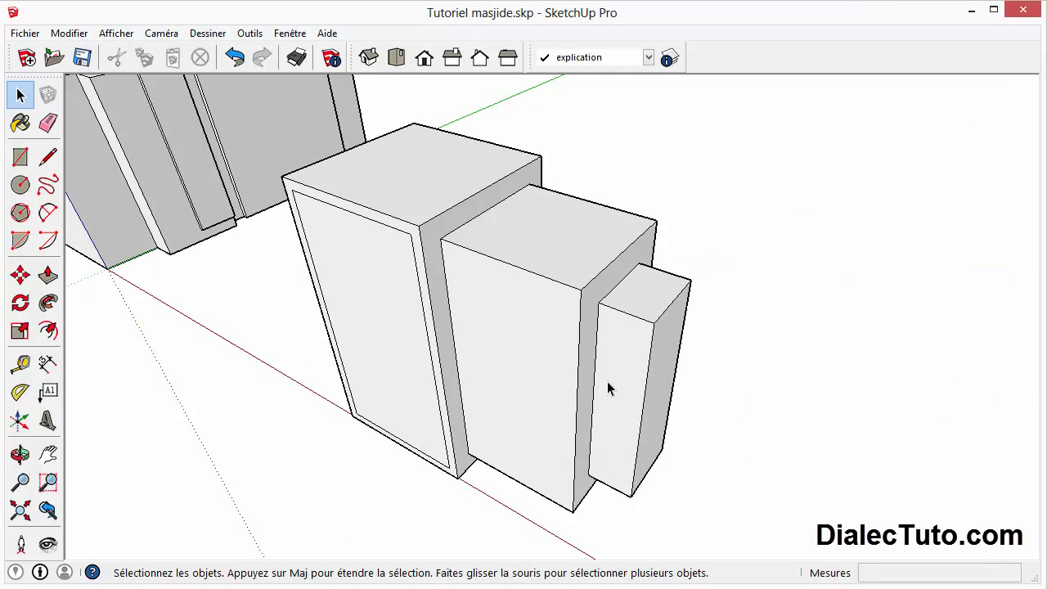
triple_click(393, 289)
key("Delete")
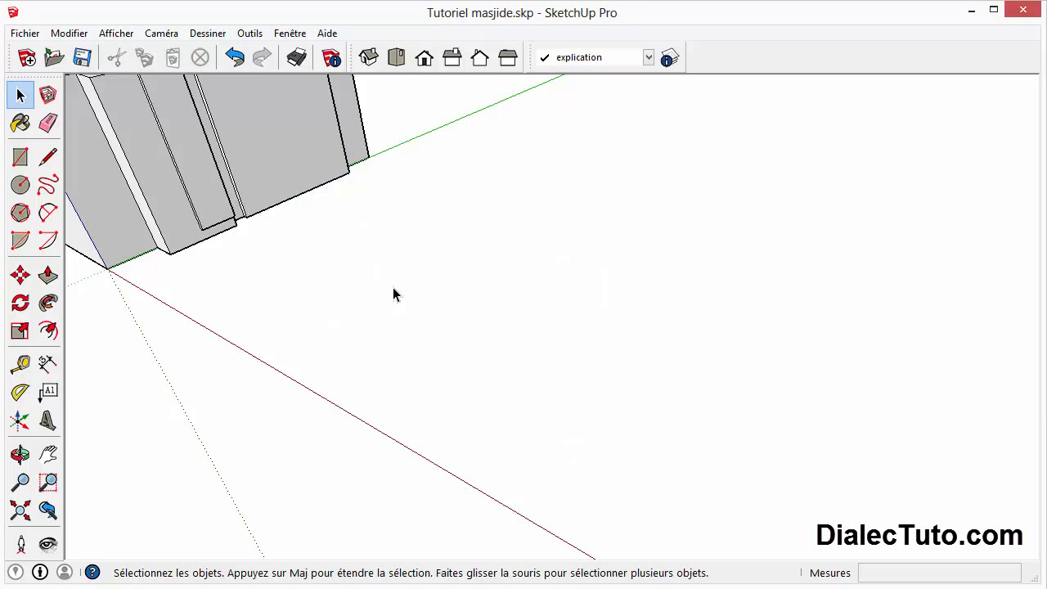
Step: Make Layer0 the active layer for work on the minaret's upper shaft
left_click(586, 60)
left_click(563, 75)
left_click(57, 460)
left_click_drag(247, 240, 523, 412)
scroll(496, 349, "up", 3)
middle_click_drag(495, 227, 440, 143)
left_click_drag(440, 143, 498, 315)
scroll(515, 244, "up", 2)
middle_click_drag(500, 225, 513, 186)
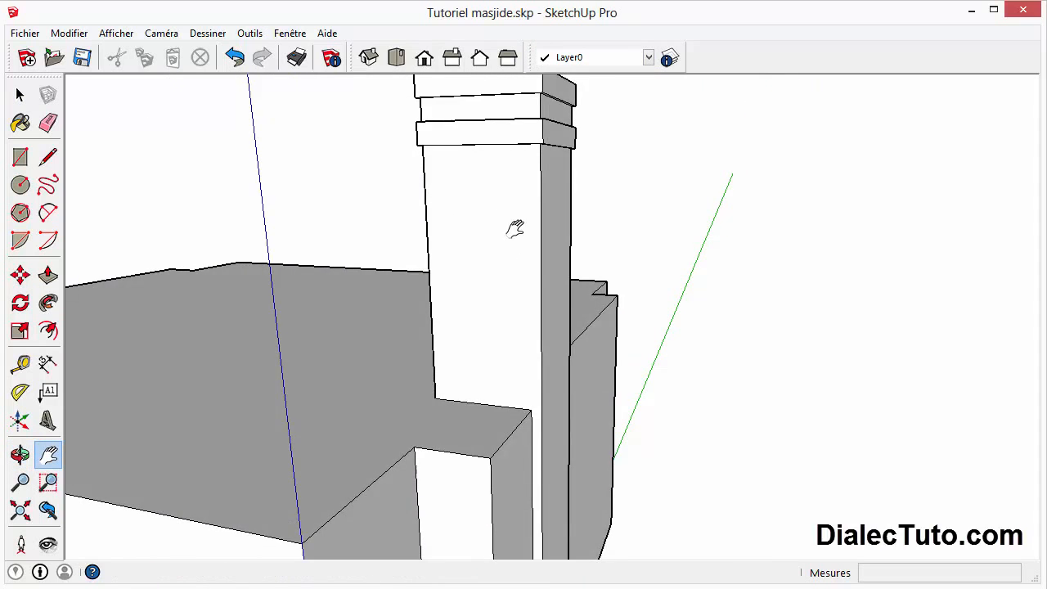
scroll(516, 229, "up", 1)
left_click_drag(516, 229, 533, 312)
middle_click_drag(533, 312, 491, 274)
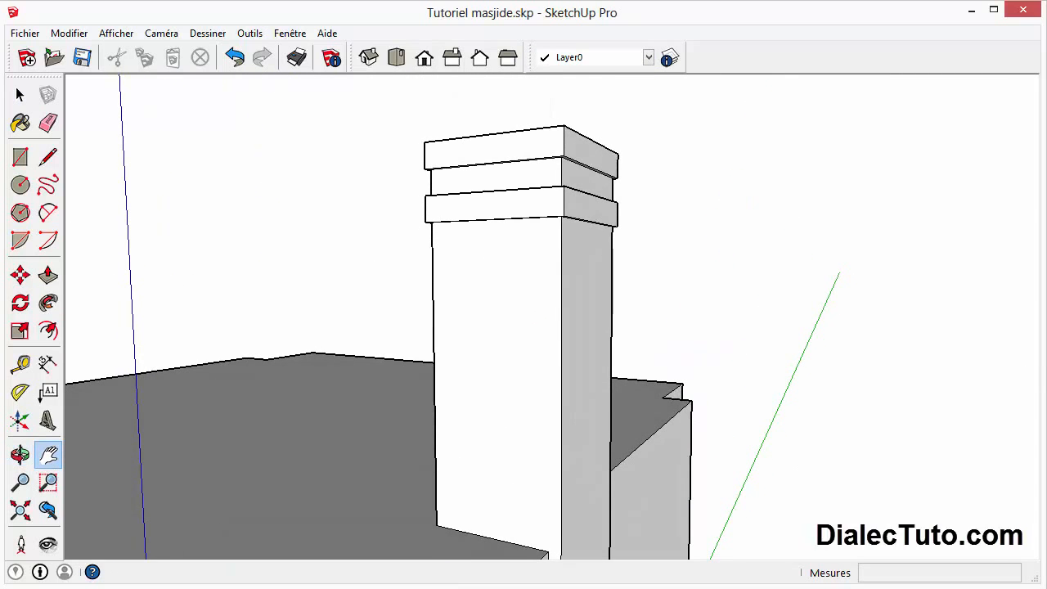
Step: Check the arched frame in the reference picture and place vertical guides 25 cm inside both side edges of the minaret's front face
key("alt+Tab")
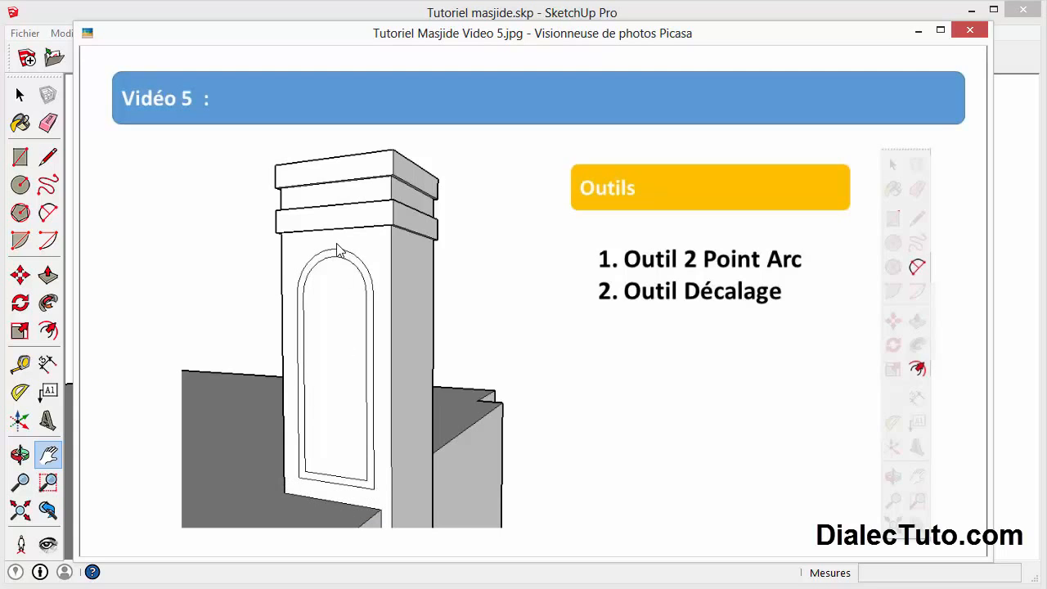
left_click(917, 30)
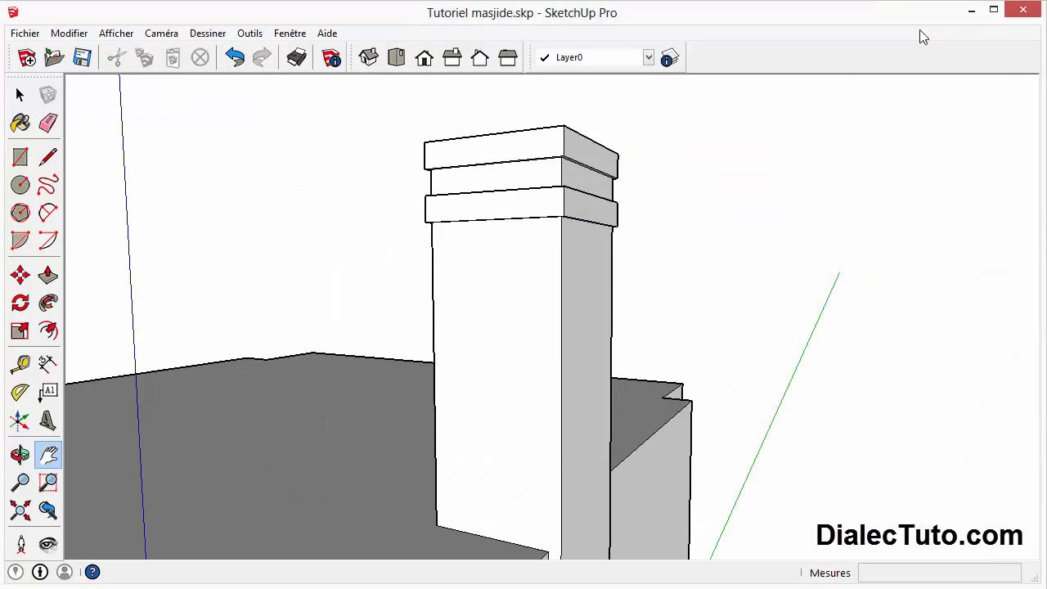
left_click(20, 367)
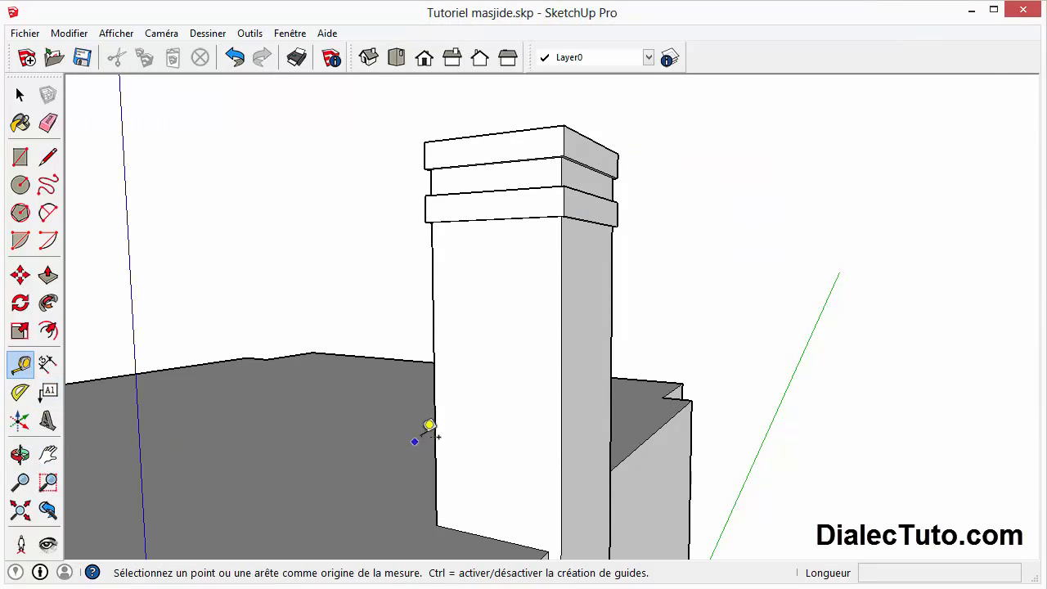
middle_click_drag(435, 368, 458, 353)
left_click(459, 340)
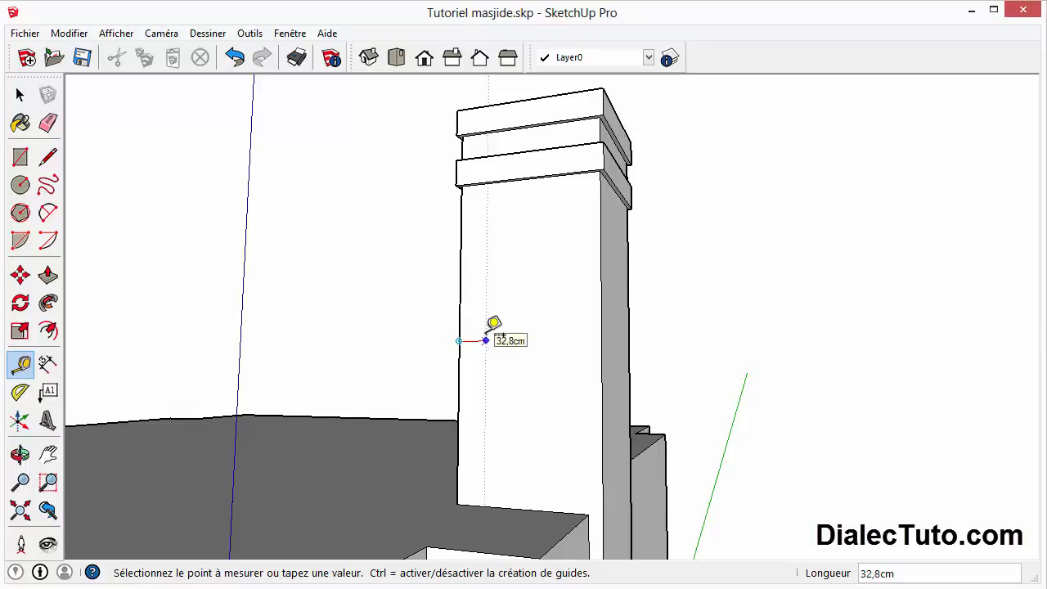
key("Return")
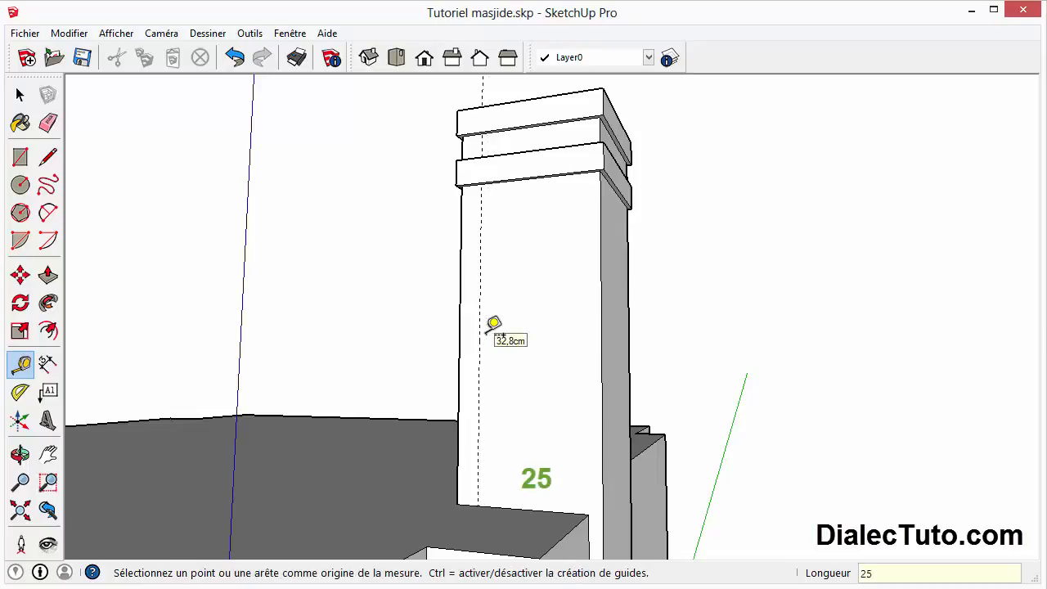
left_click(601, 365)
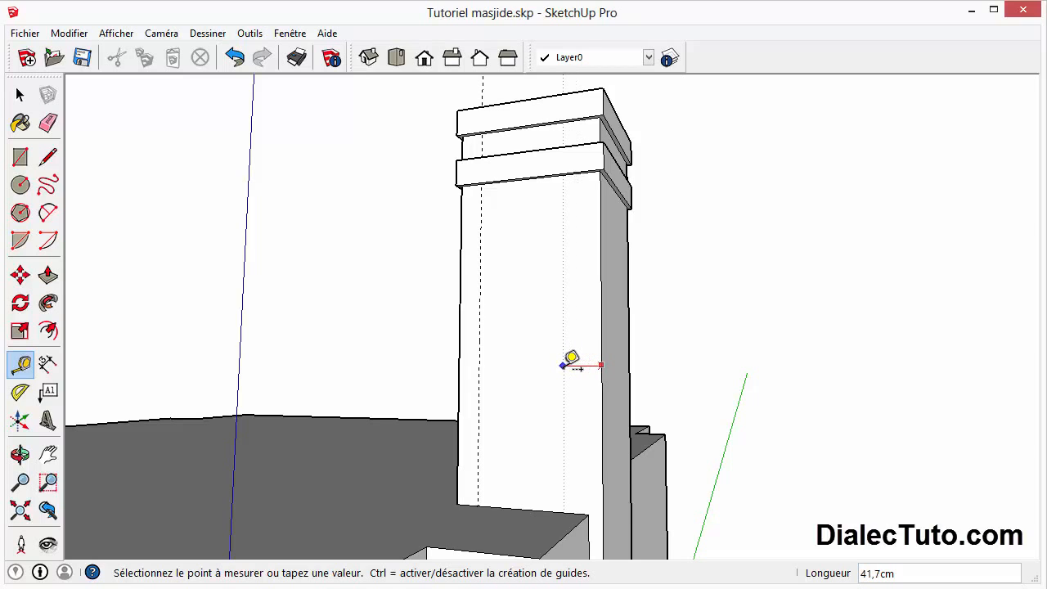
key("Return")
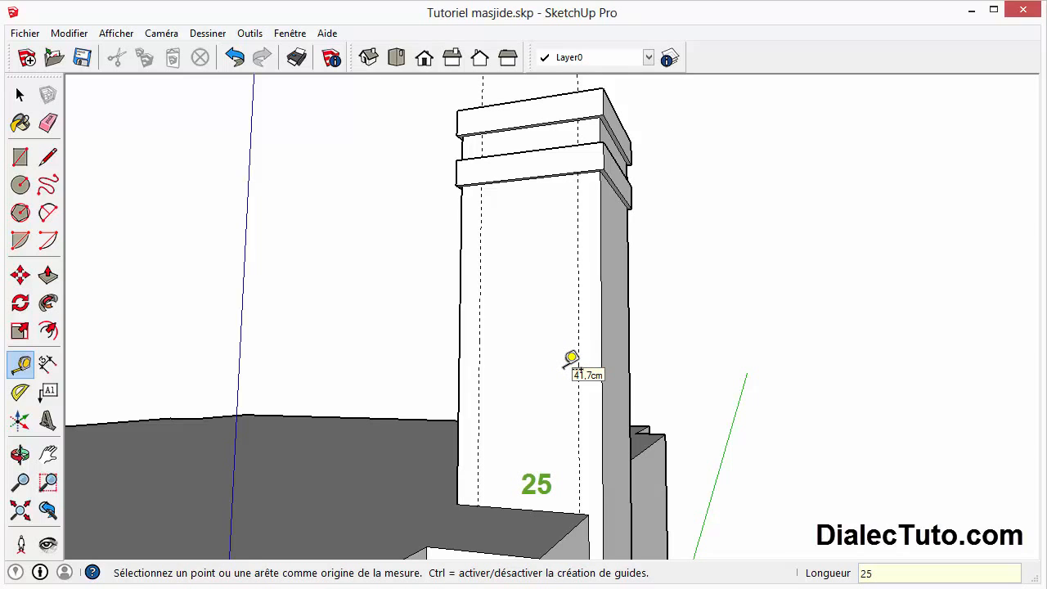
Step: Place a horizontal guide 25 cm above the base of the minaret's exposed front face
left_click(522, 508)
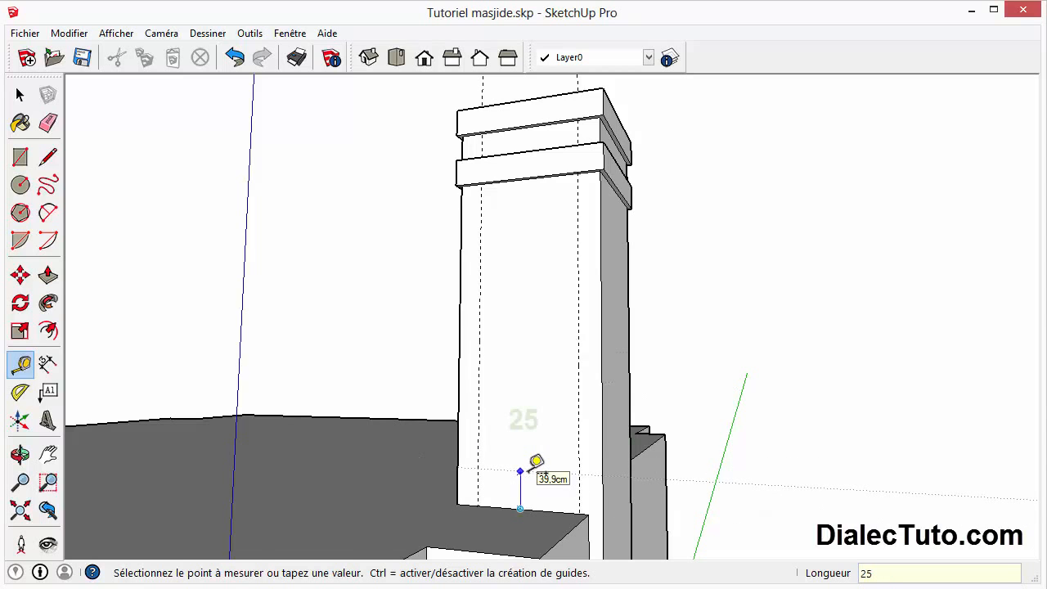
key("Return")
middle_click_drag(551, 290, 566, 184)
scroll(566, 181, "up", 3)
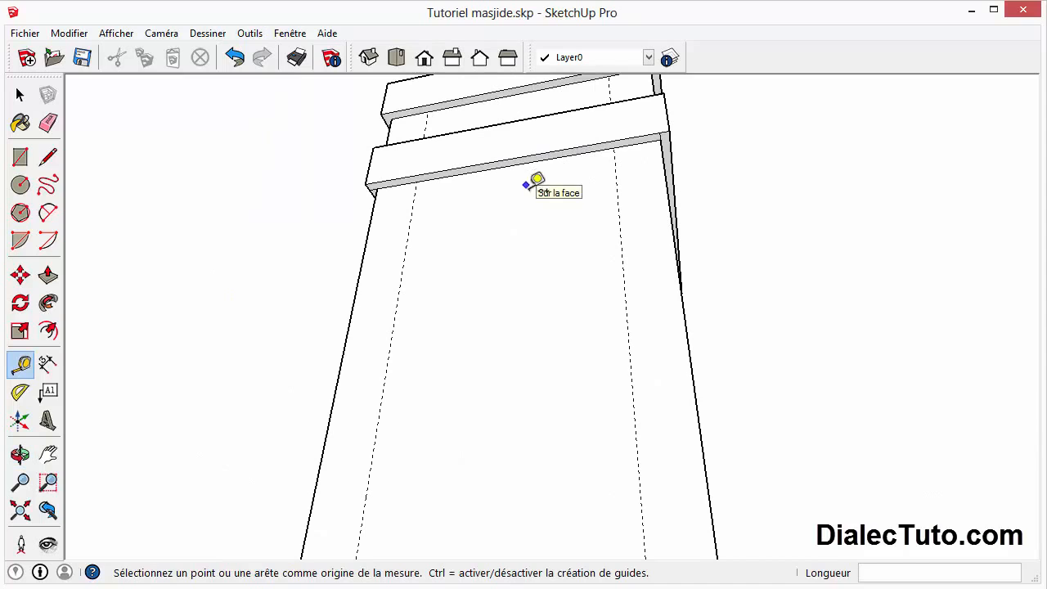
Step: Place a horizontal guide on the minaret's front face, 20 cm below the lower edge of the lower projecting band
left_click(528, 167)
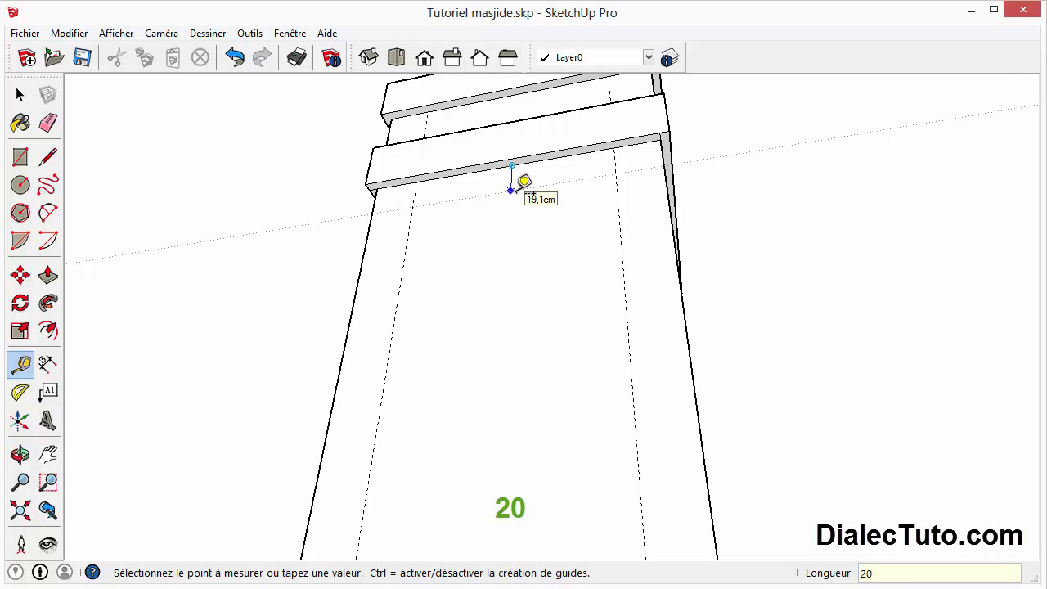
key("Return")
Step: Draw a rectangle of about 315 by 115 cm on the minaret's front face, snapped to opposite intersections of the guides
scroll(520, 216, "down", 5)
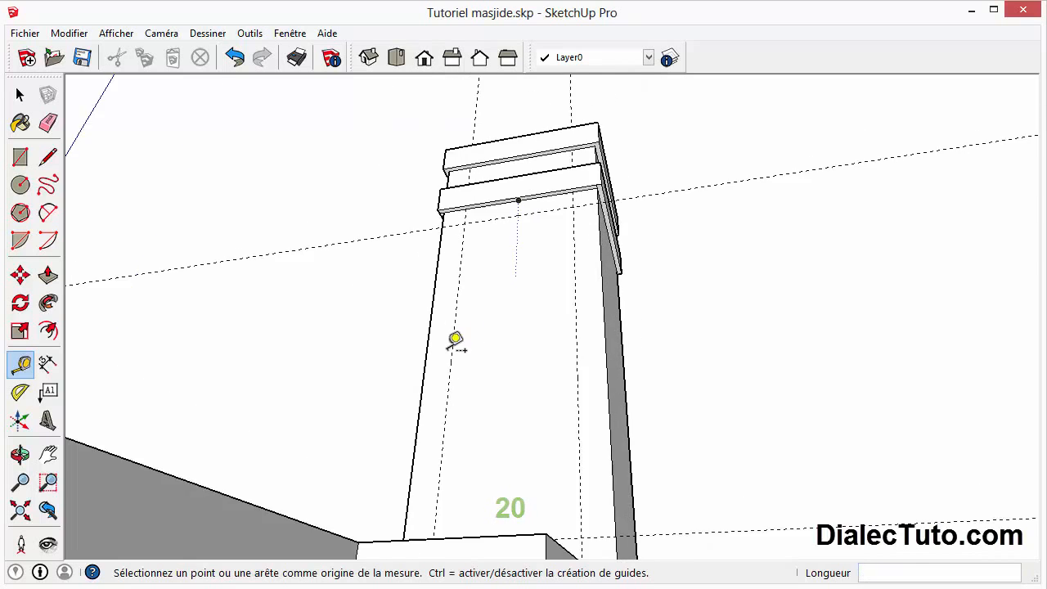
middle_click_drag(592, 358, 539, 397)
left_click(46, 458)
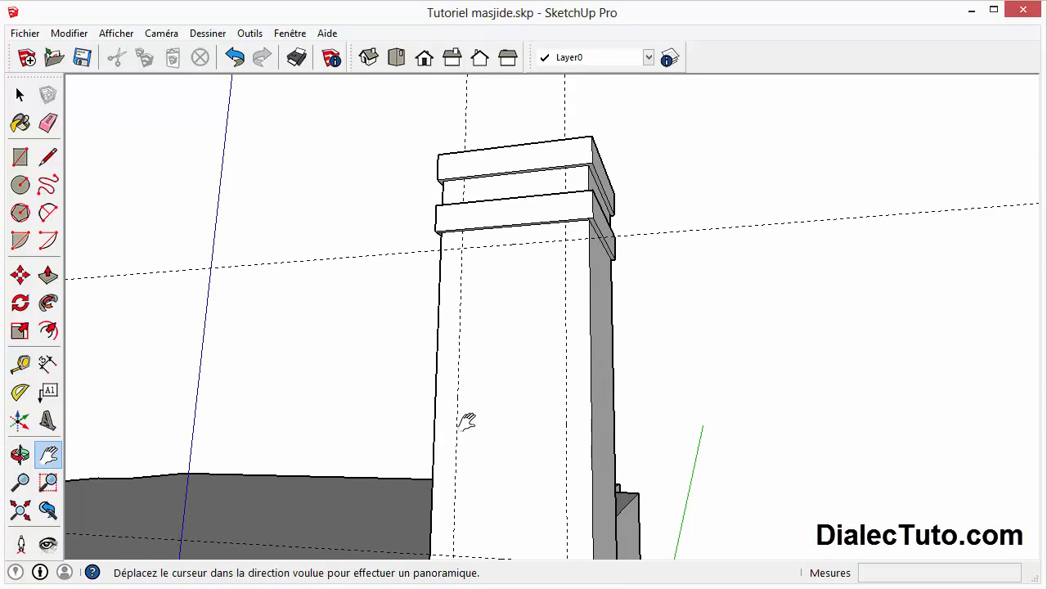
left_click_drag(525, 370, 529, 246)
middle_click_drag(529, 246, 565, 284)
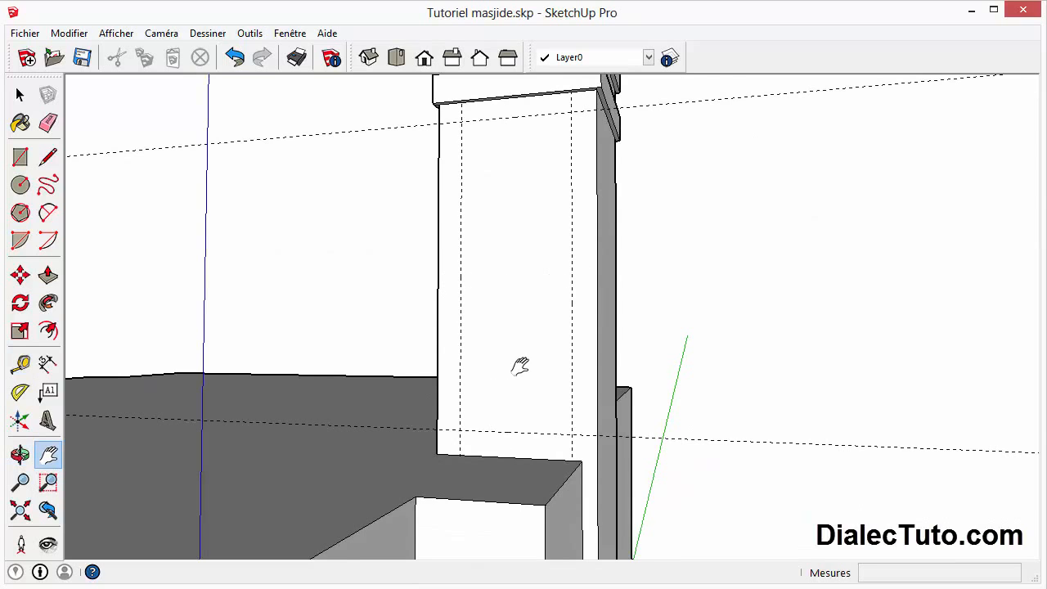
left_click_drag(520, 367, 493, 385)
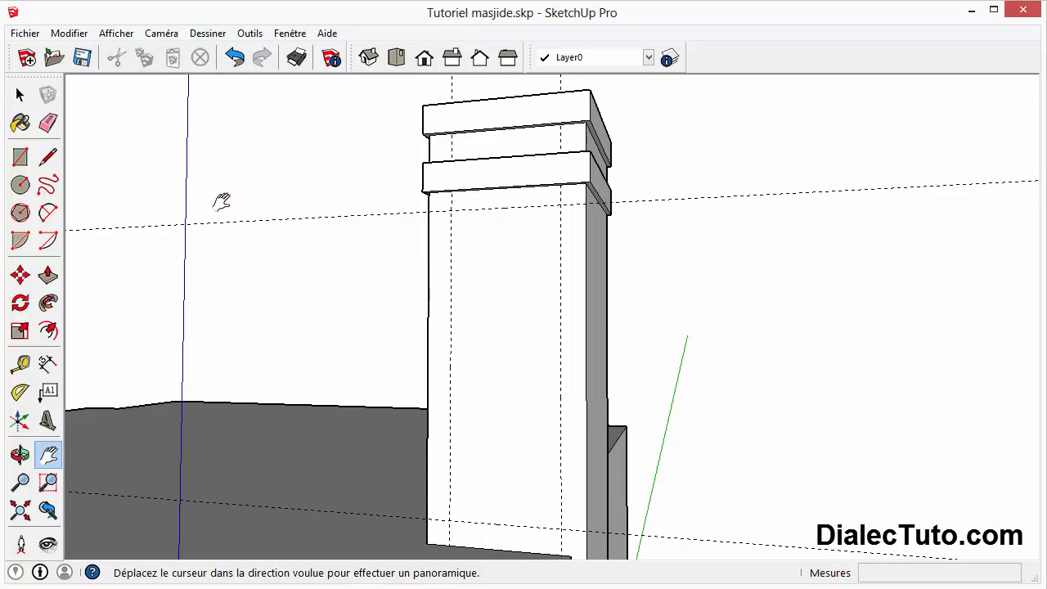
left_click(20, 157)
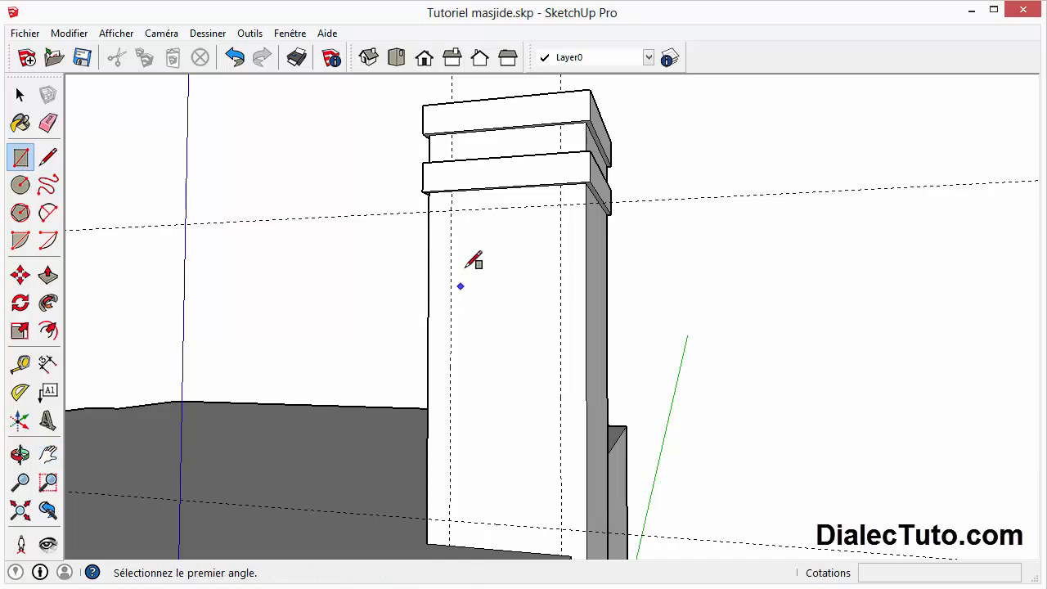
left_click(451, 210)
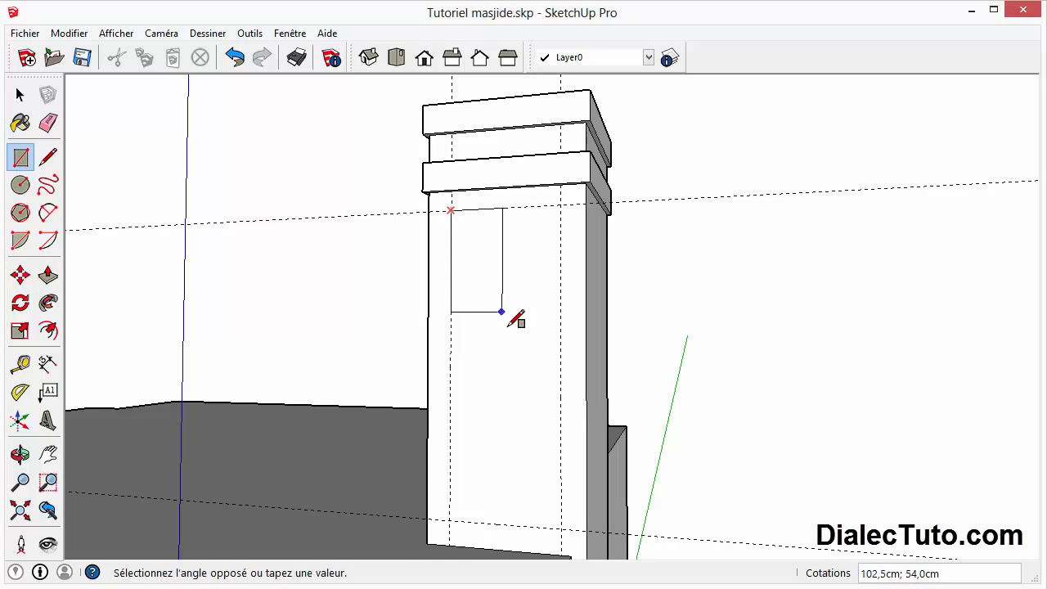
left_click(561, 528)
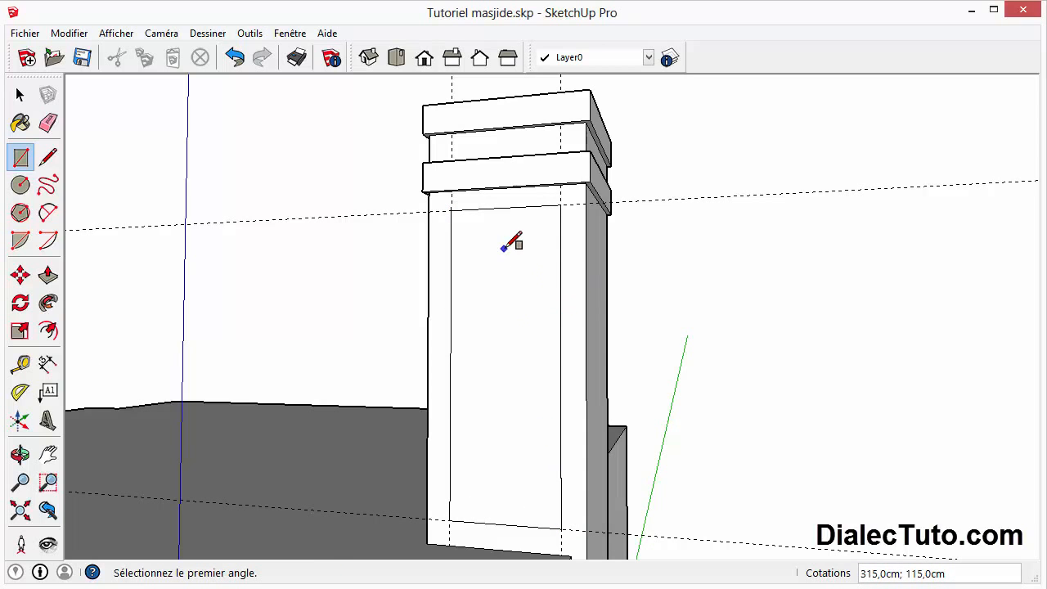
Step: Check the arch in the reference picture and place a horizontal guide 45 cm below the rectangle's top edge
key("alt+Tab")
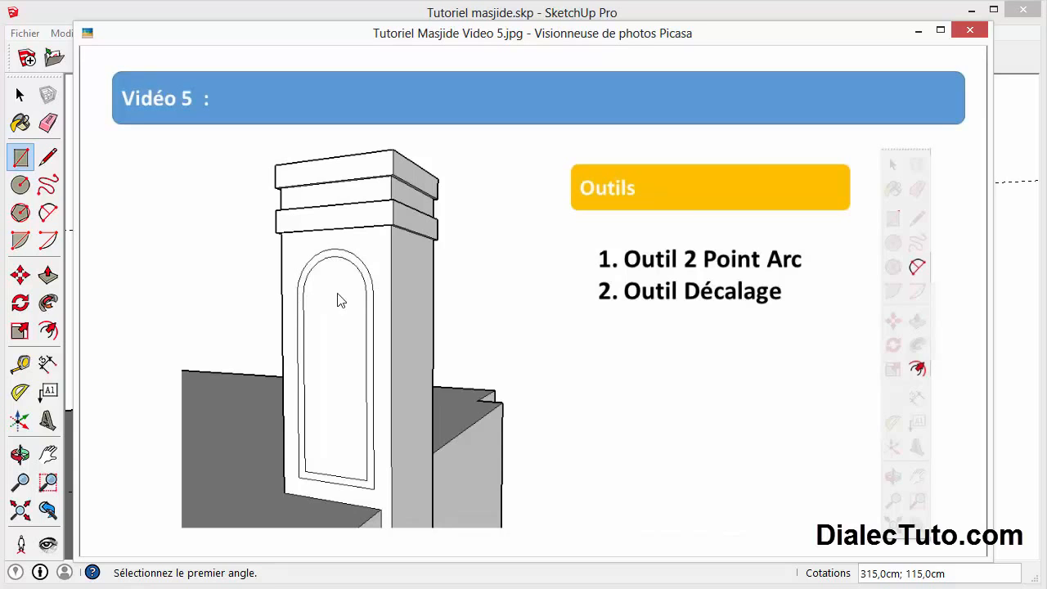
left_click(918, 36)
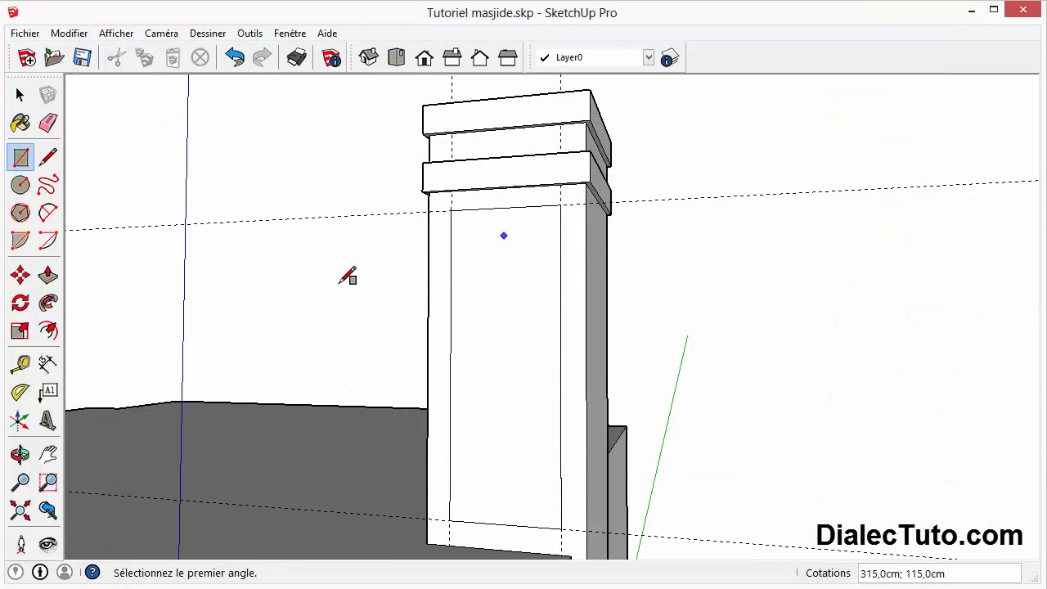
left_click(22, 368)
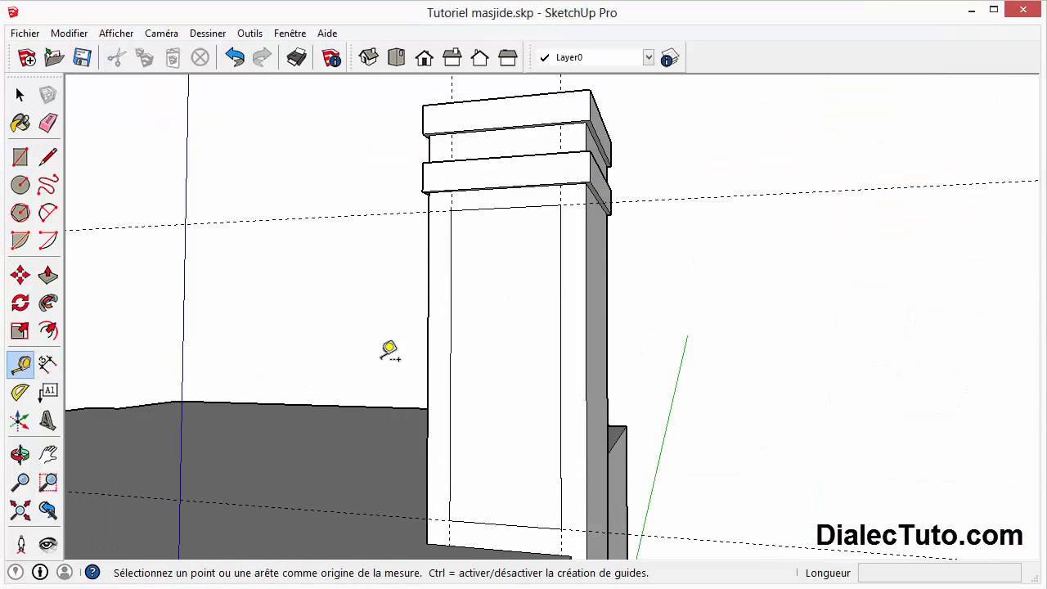
left_click(512, 205)
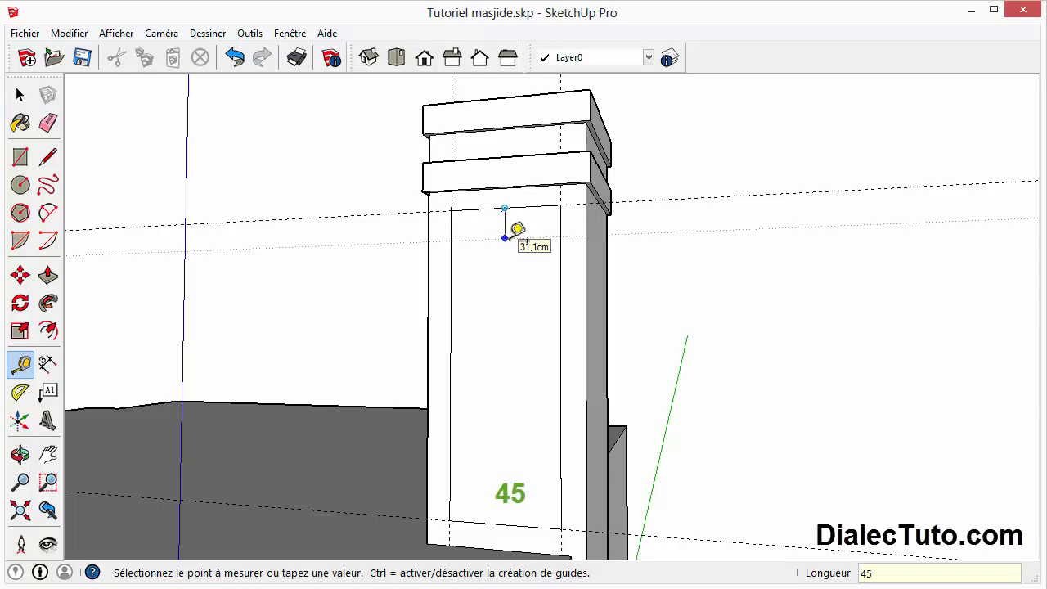
type("45")
key("Return")
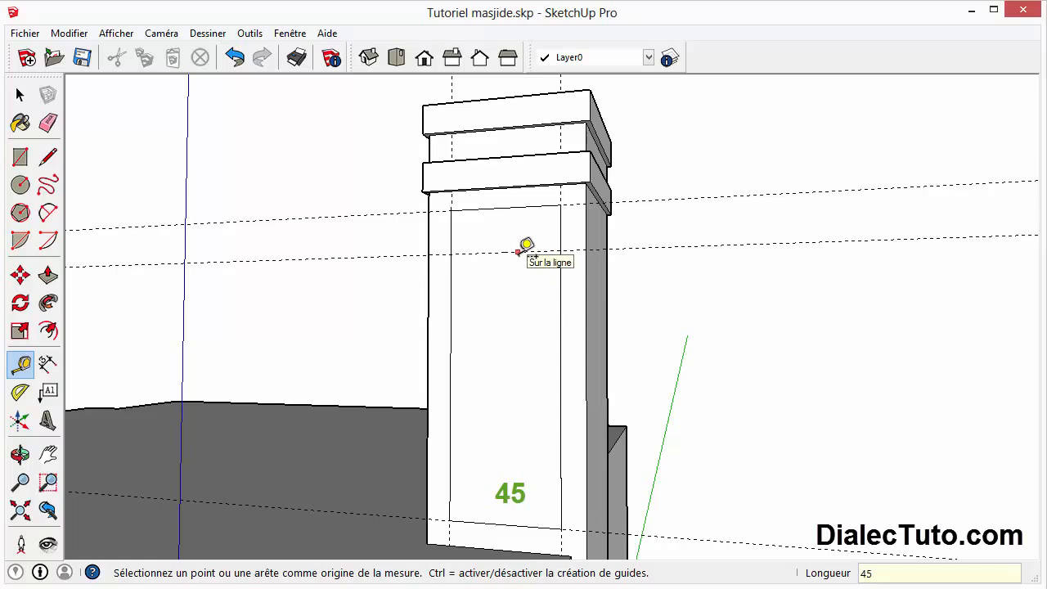
Step: Draw a 2 Point Arc between the rectangle's two sides at the 45 cm guide, bulging to the midpoint of its top edge
left_click(49, 214)
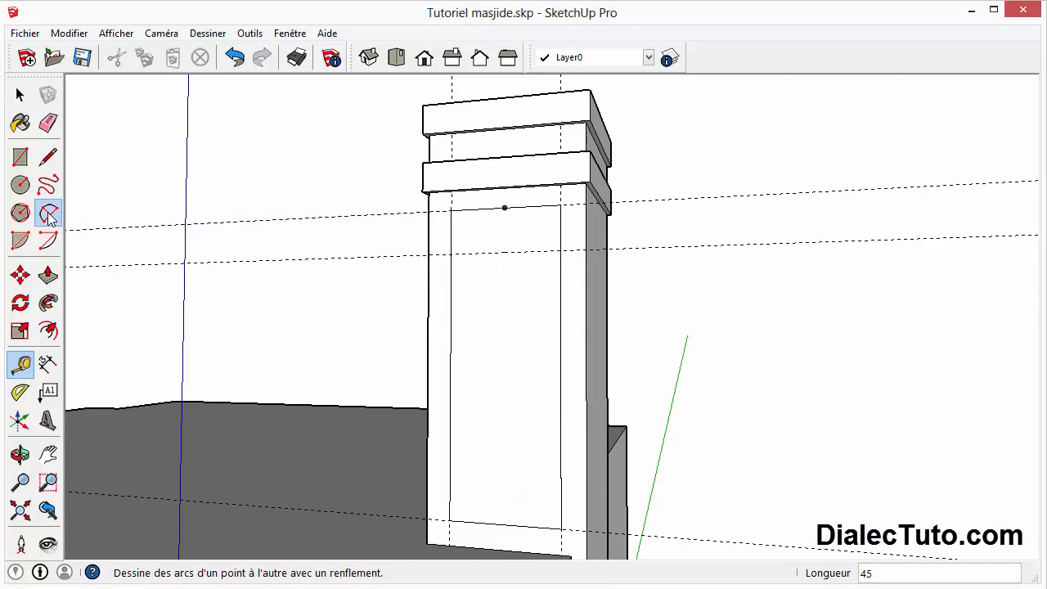
left_click(451, 253)
left_click(450, 254)
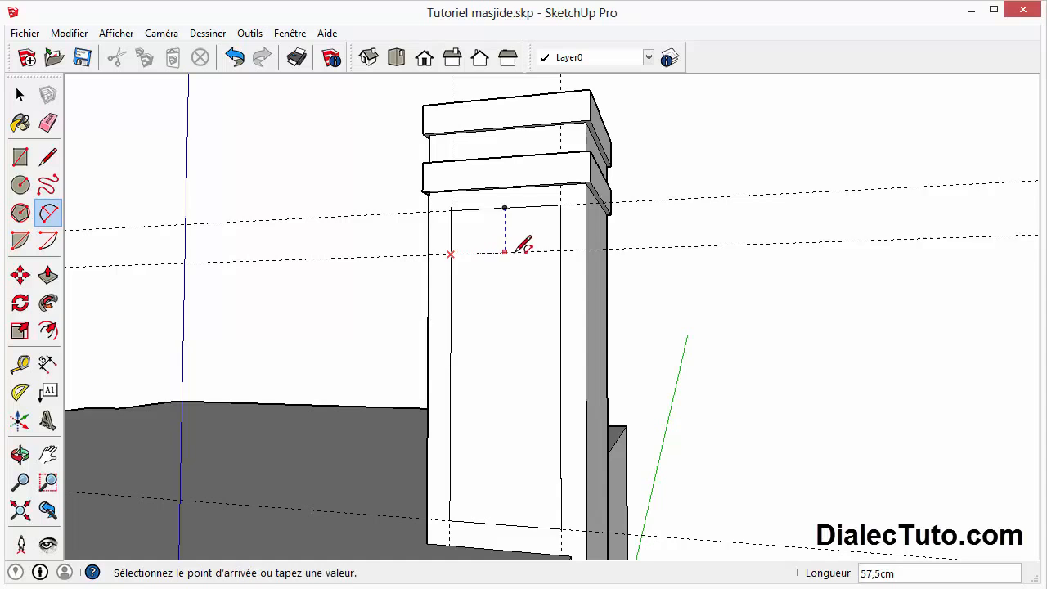
left_click(561, 249)
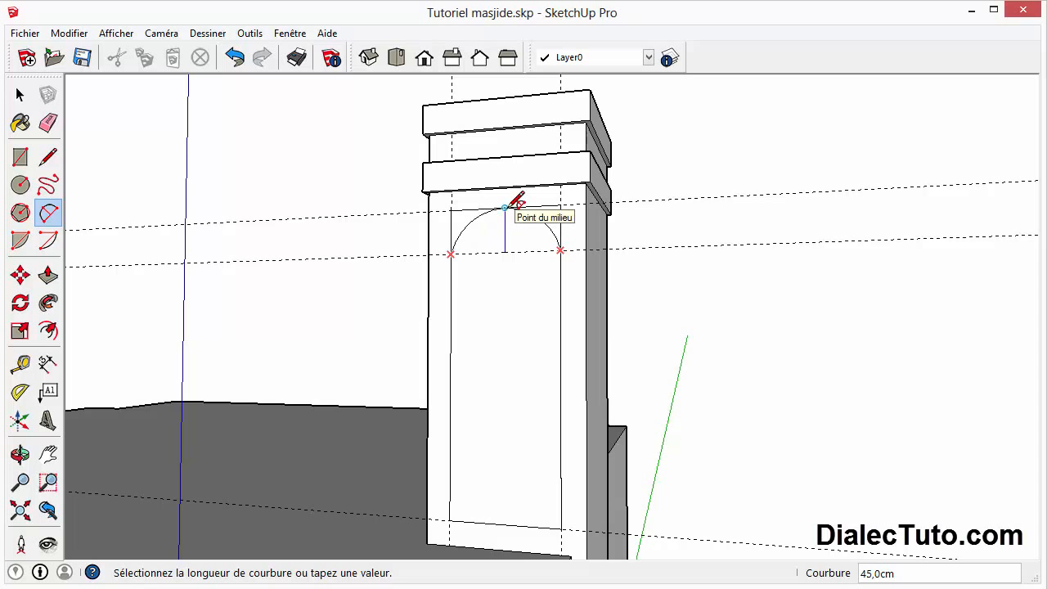
left_click(505, 208)
Step: Erase the construction guides and the rectangle's corner edges outside the arc, leaving a single arched outline
middle_click_drag(514, 392, 466, 323)
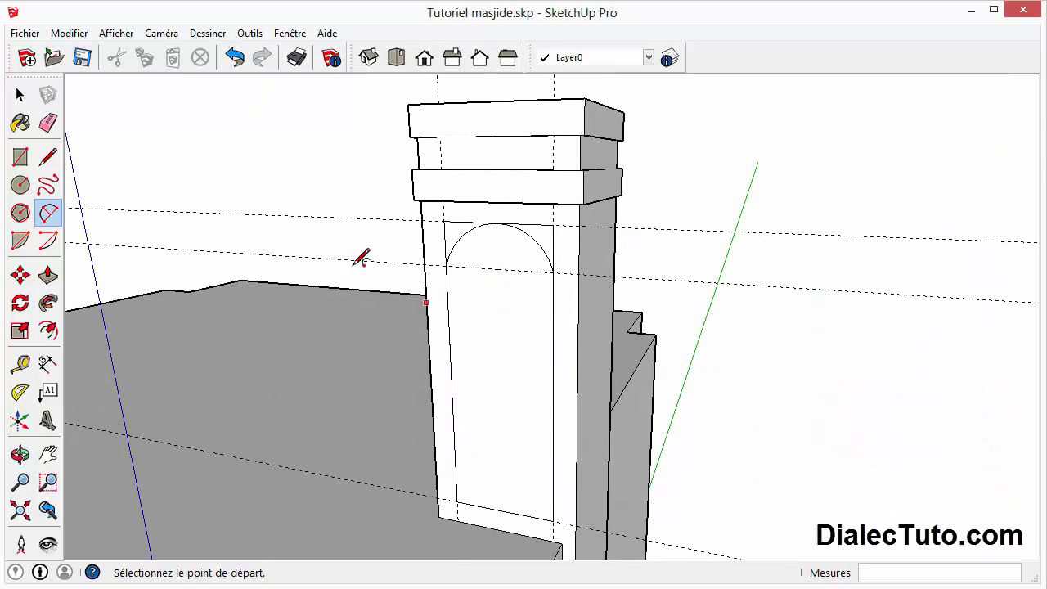
left_click(48, 123)
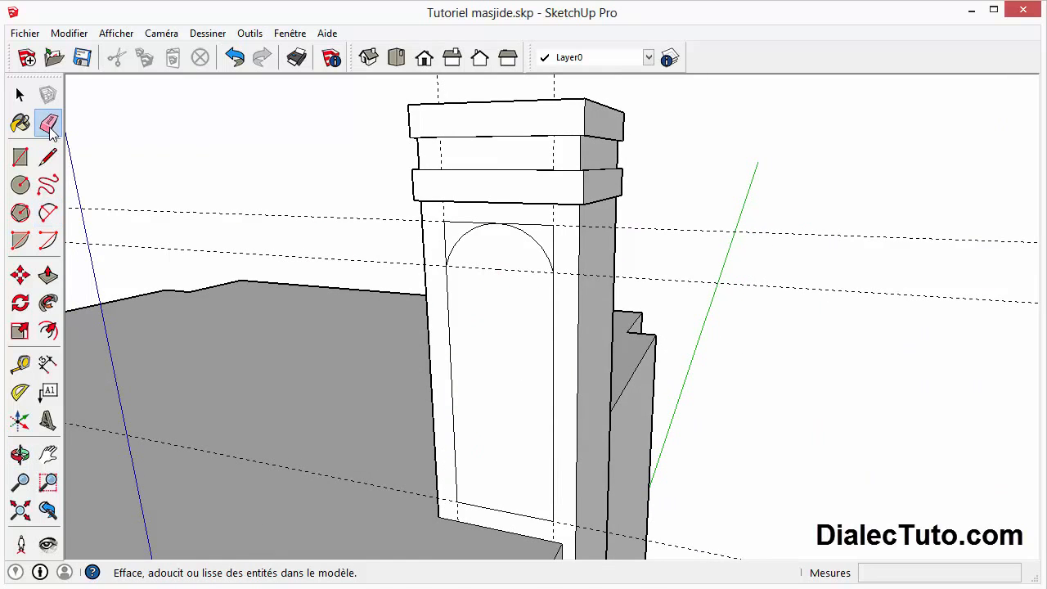
mouse_move(875, 245)
left_mouse_down()
mouse_move(884, 250)
mouse_move(854, 278)
mouse_move(853, 312)
left_mouse_up()
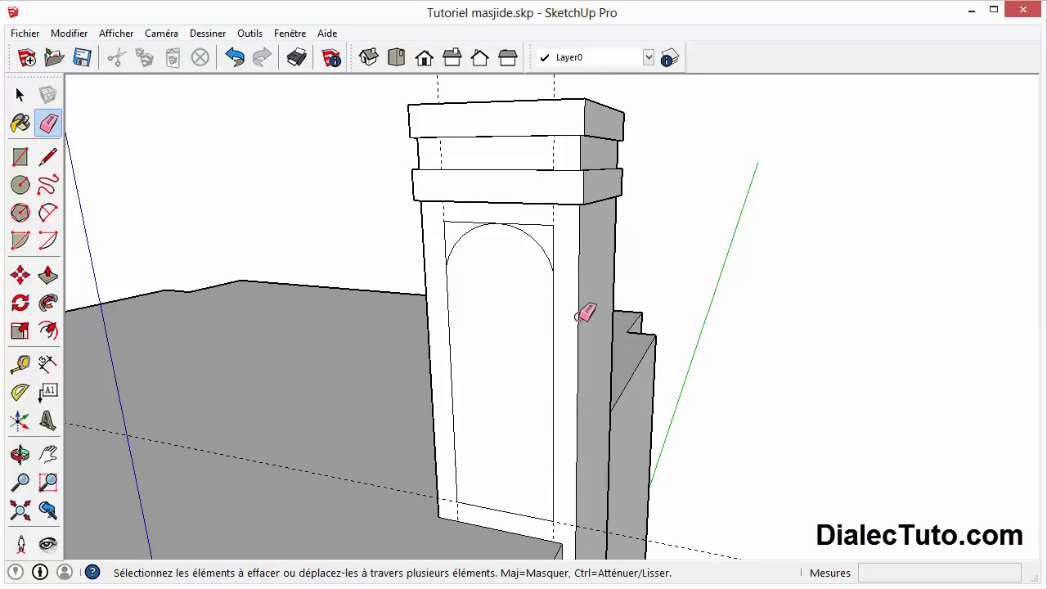
middle_click_drag(378, 263, 390, 301)
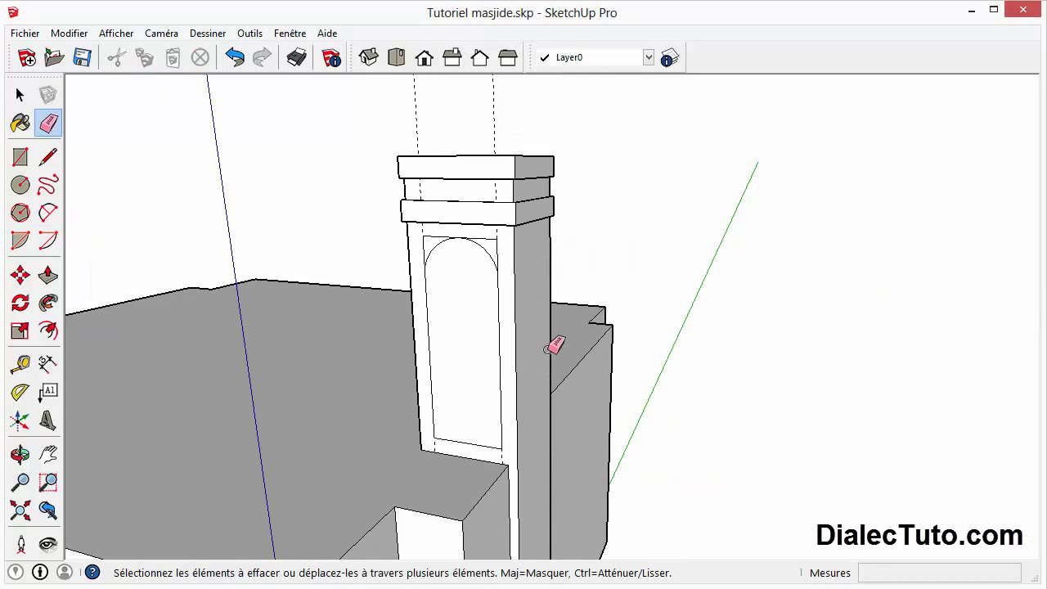
middle_click_drag(717, 344, 851, 305)
left_click(538, 223)
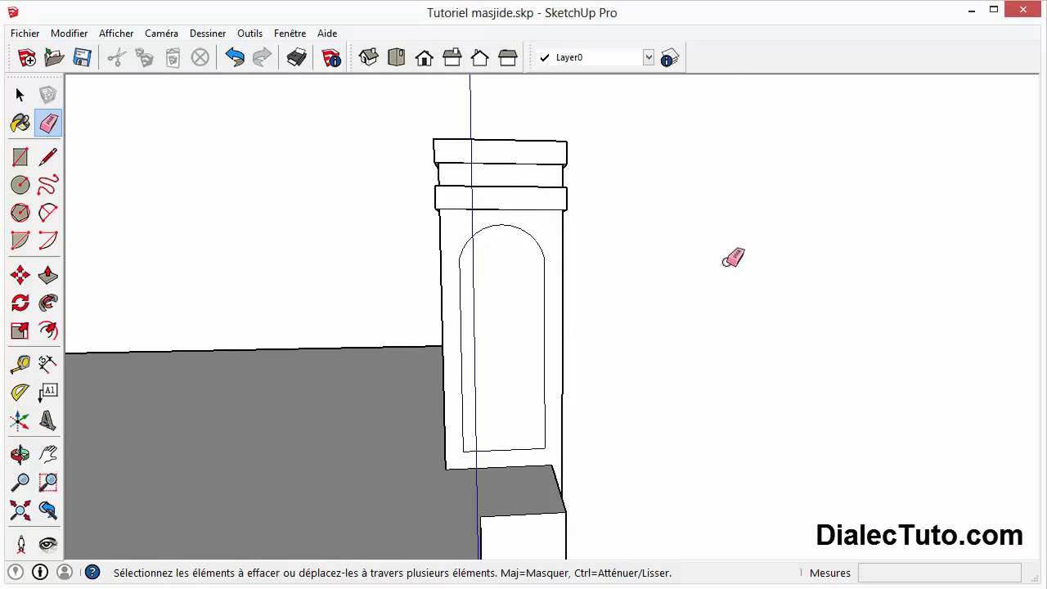
Step: Check the double outline in the reference picture and offset the arched outline 10 cm inward
middle_click_drag(730, 258, 608, 303)
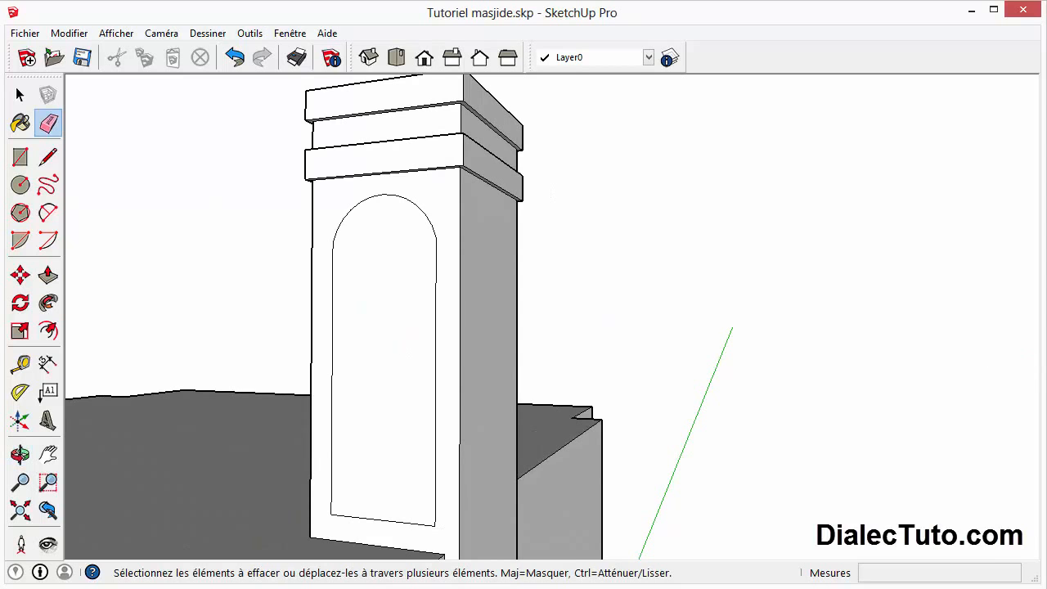
key("alt+Tab")
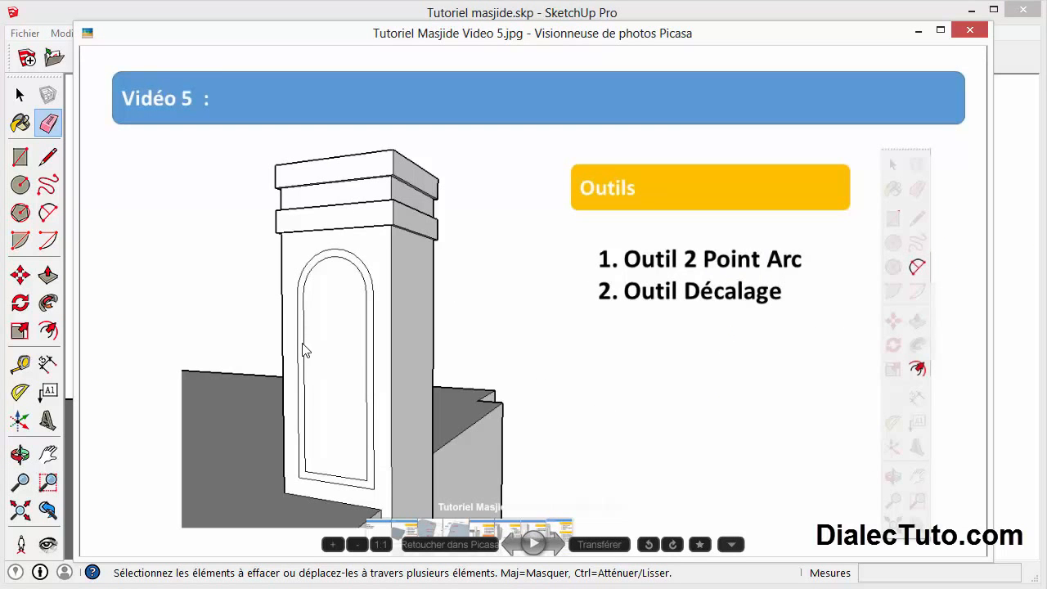
left_click(919, 33)
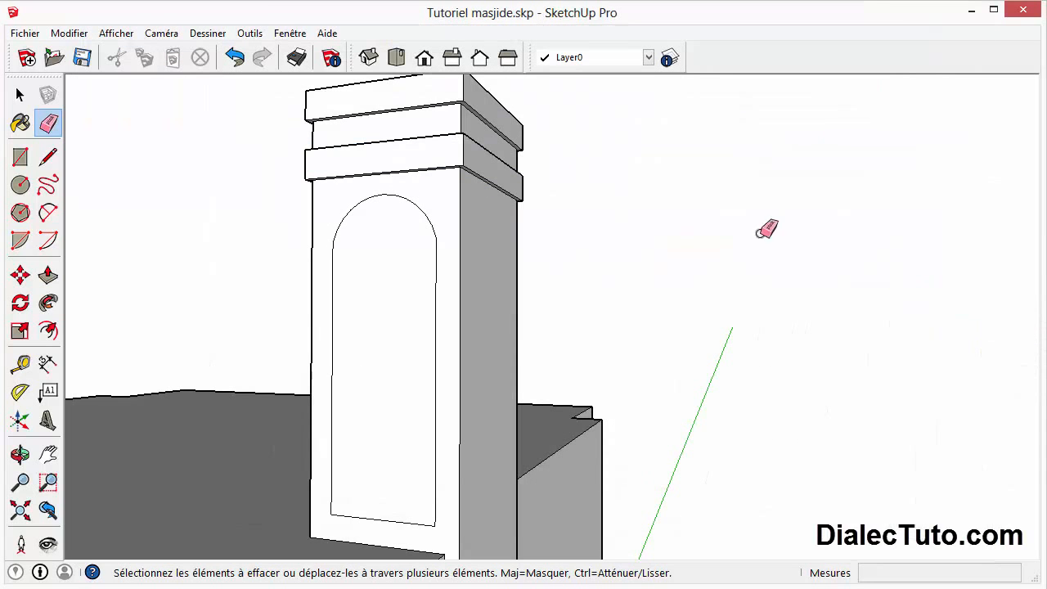
left_click(49, 331)
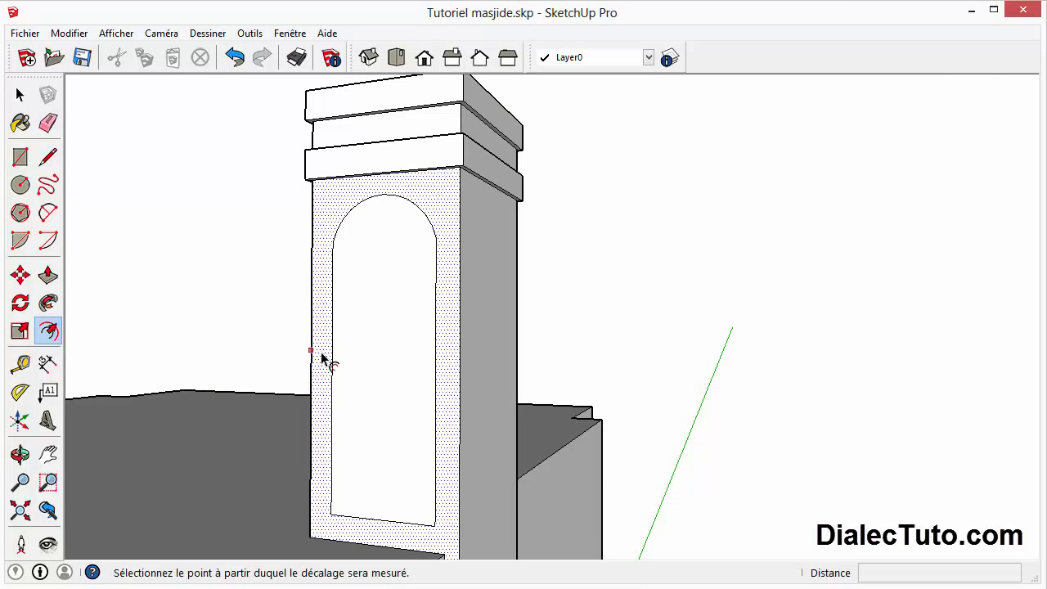
left_click(343, 314)
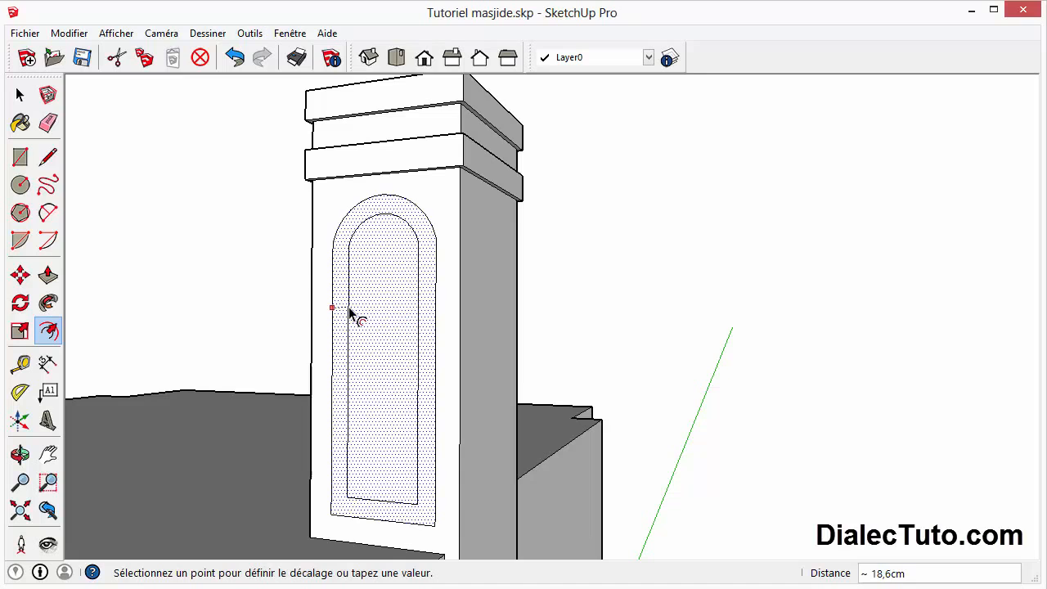
type("1")
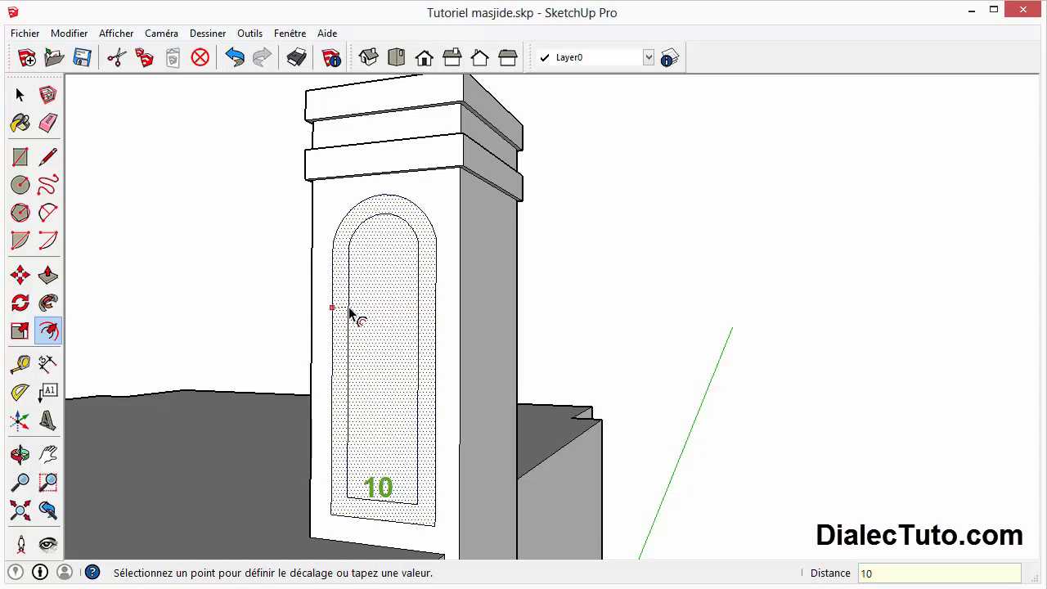
type("0")
key("Return")
key("space")
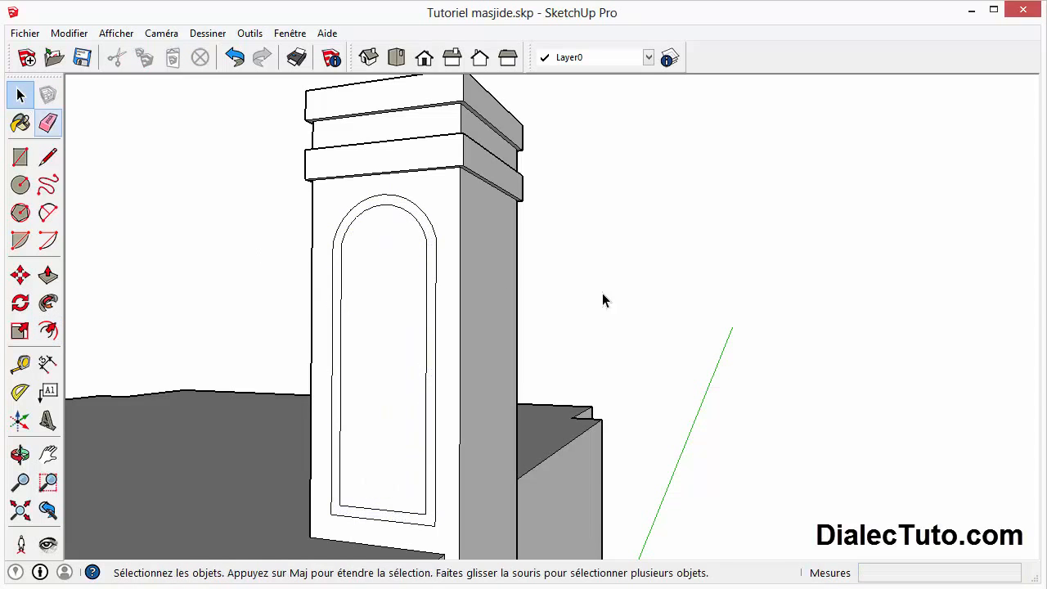
Step: Examine the minaret's arched frame from several angles and compare it with the Video 5 reference picture
middle_click_drag(603, 301, 627, 397)
scroll(562, 377, "up", 3)
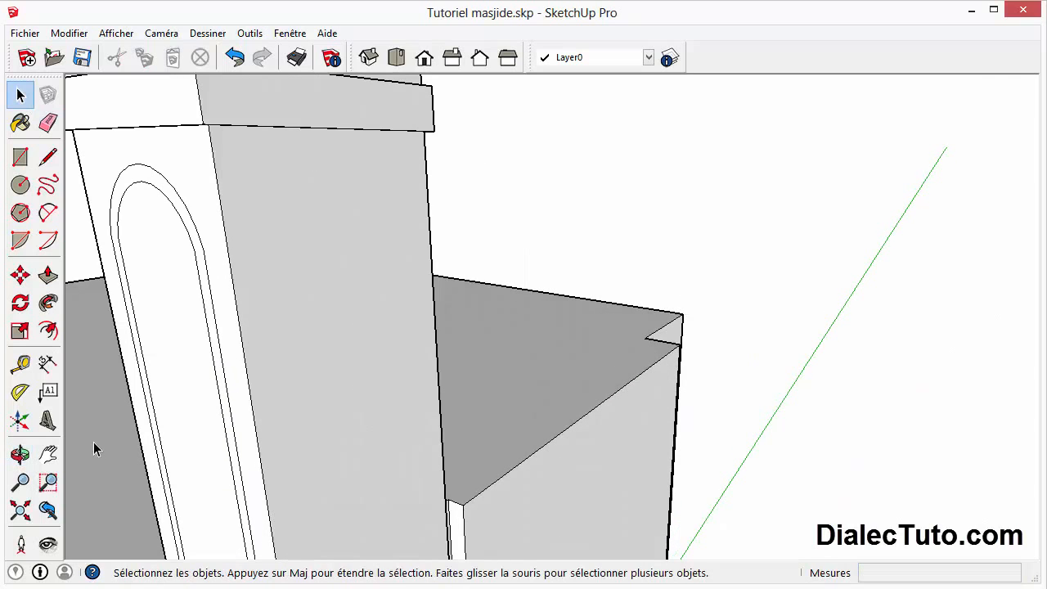
left_click(47, 454)
left_click_drag(321, 318, 491, 274)
scroll(491, 292, "down", 3)
mouse_move(491, 292)
middle_mouse_down()
mouse_move(606, 287)
mouse_move(482, 304)
mouse_move(516, 325)
mouse_move(501, 278)
middle_mouse_up()
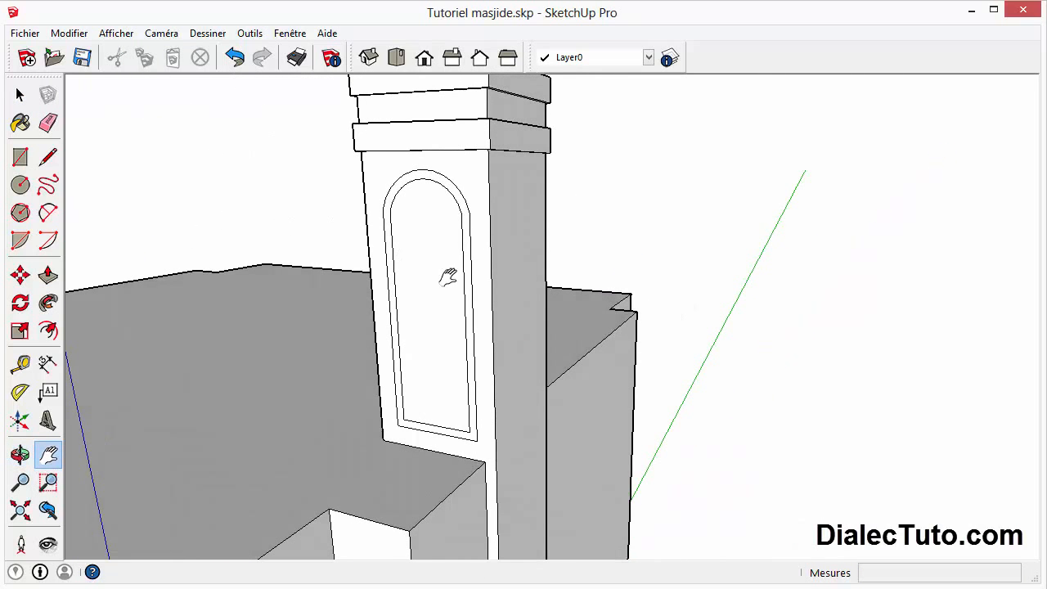
left_click_drag(448, 277, 433, 297)
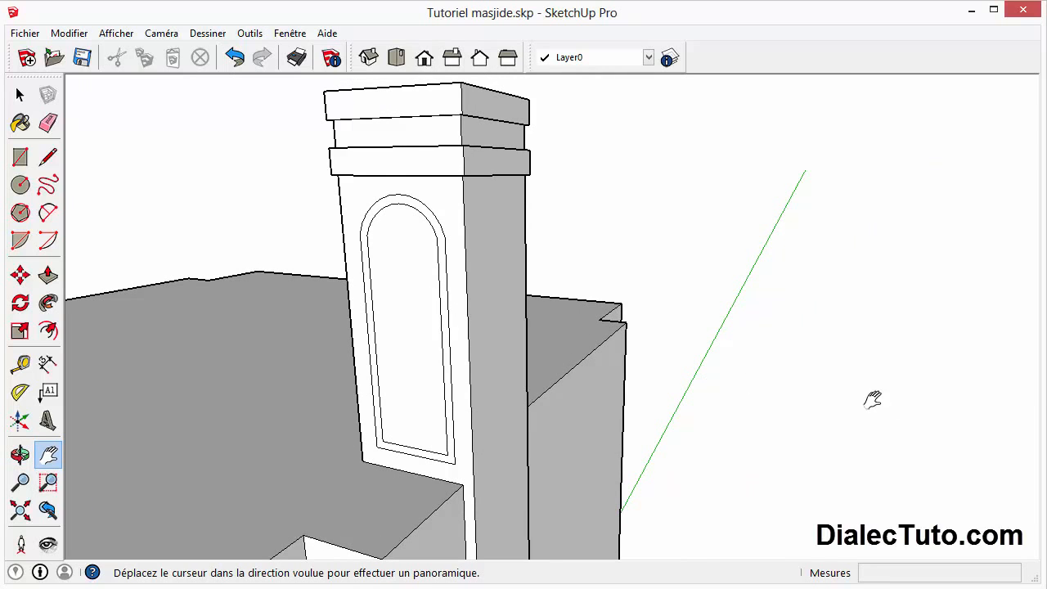
left_click(1046, 391)
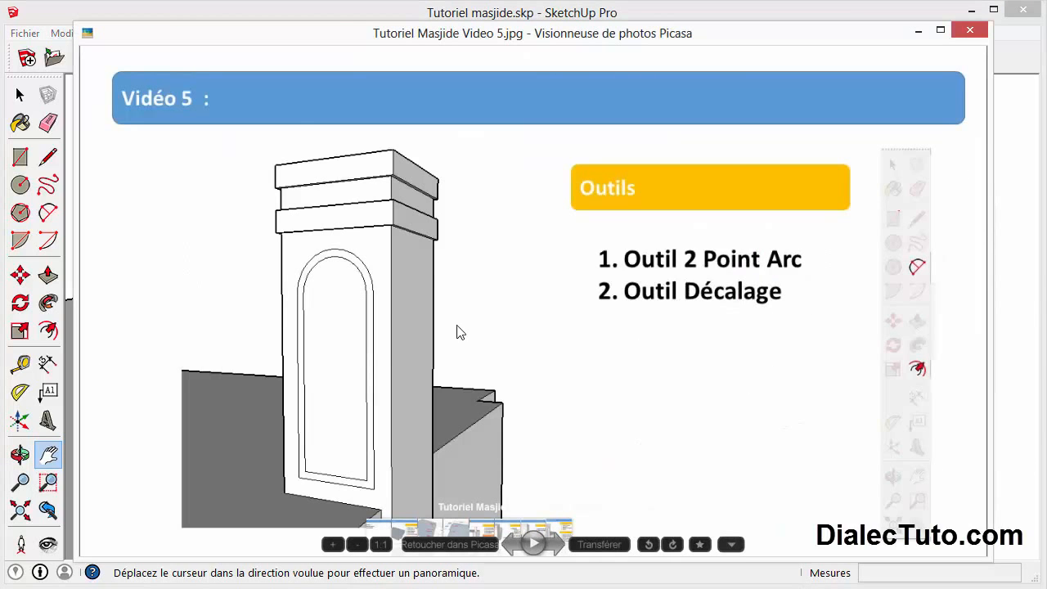
left_click(919, 31)
mouse_move(451, 283)
middle_mouse_down()
mouse_move(399, 275)
mouse_move(491, 262)
middle_mouse_up()
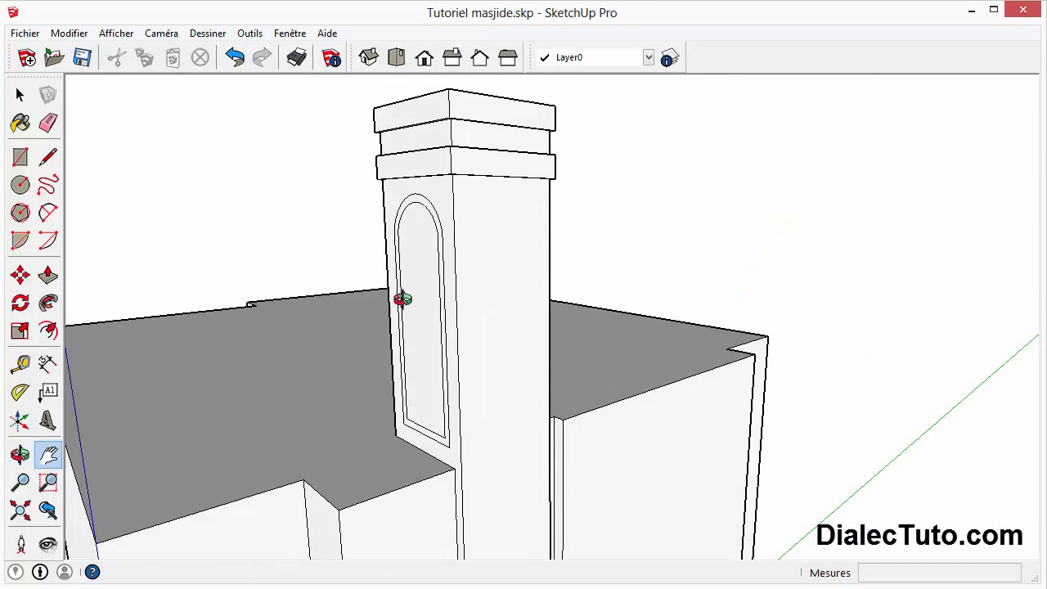
middle_click_drag(401, 299, 629, 281)
middle_click_drag(453, 280, 381, 269)
middle_click_drag(584, 283, 450, 329)
key("alt+Tab")
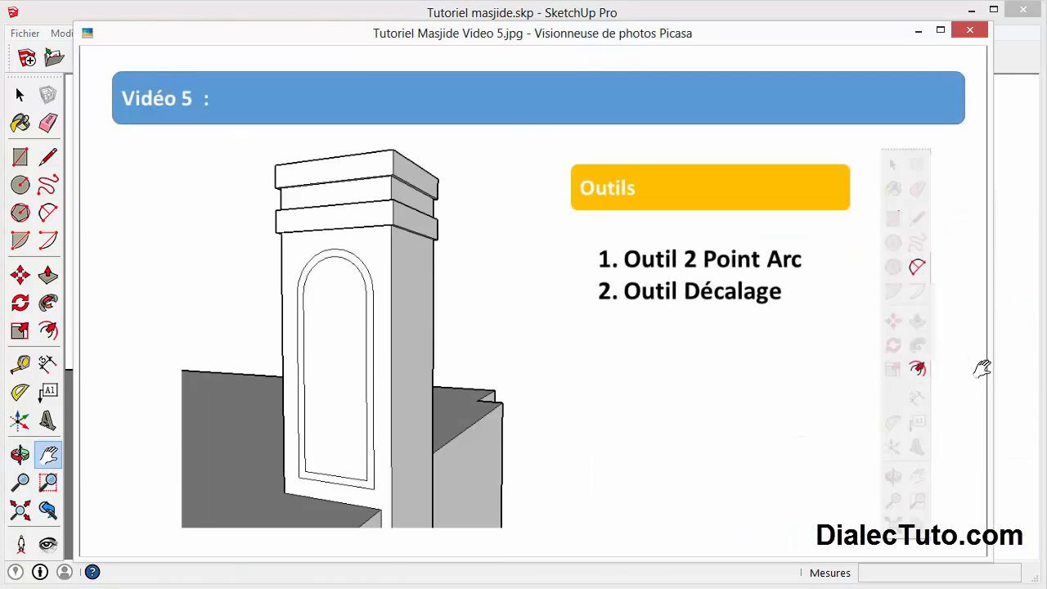